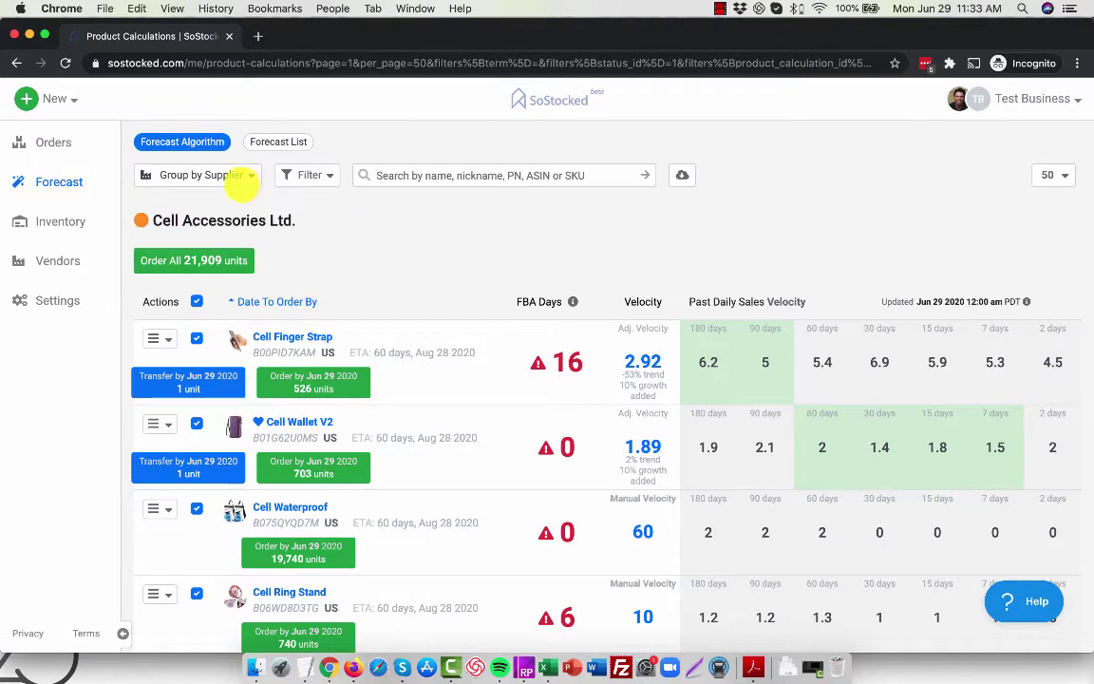
Step: Switch the forecast grouping to None and return it to grouping by supplier
click(215, 175)
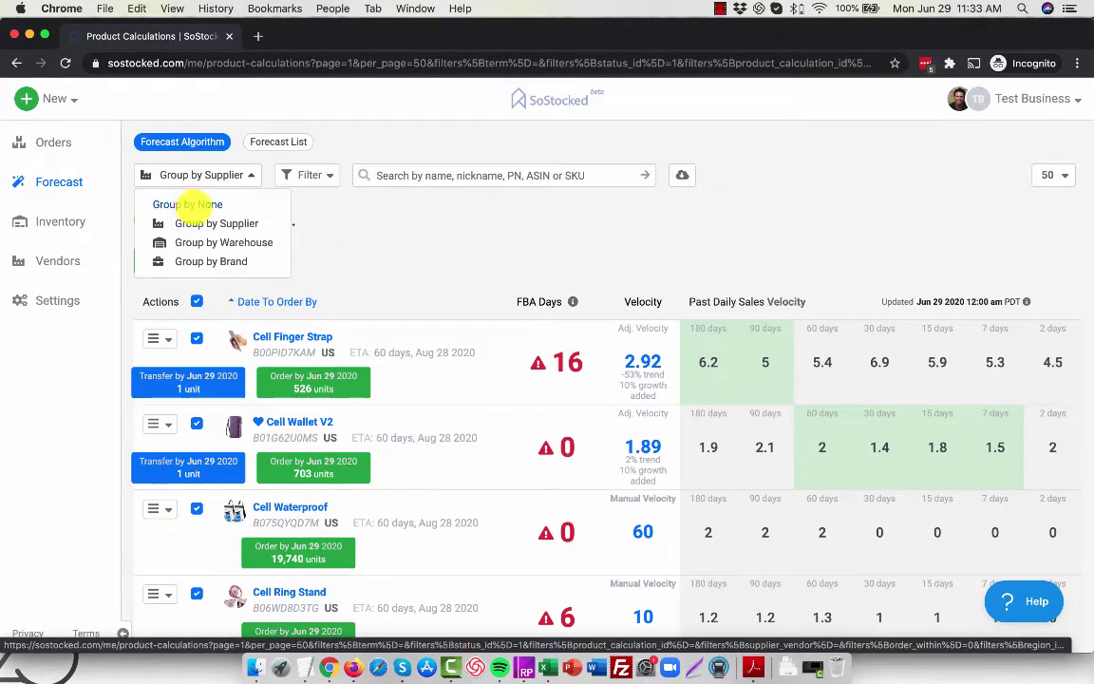
click(187, 204)
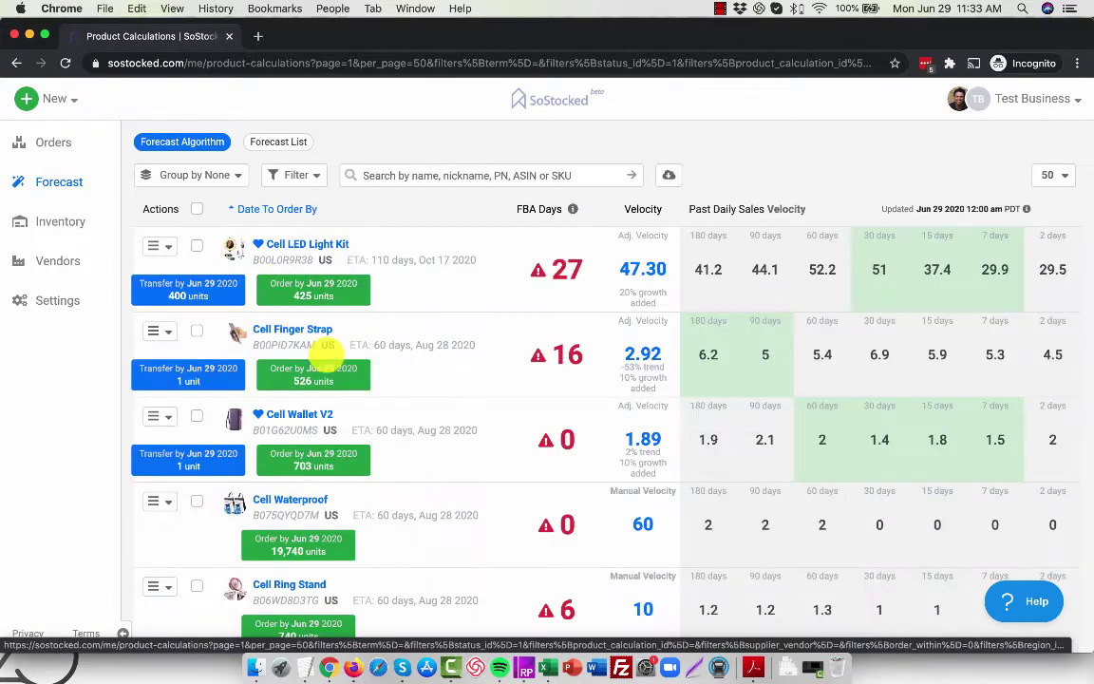
click(206, 175)
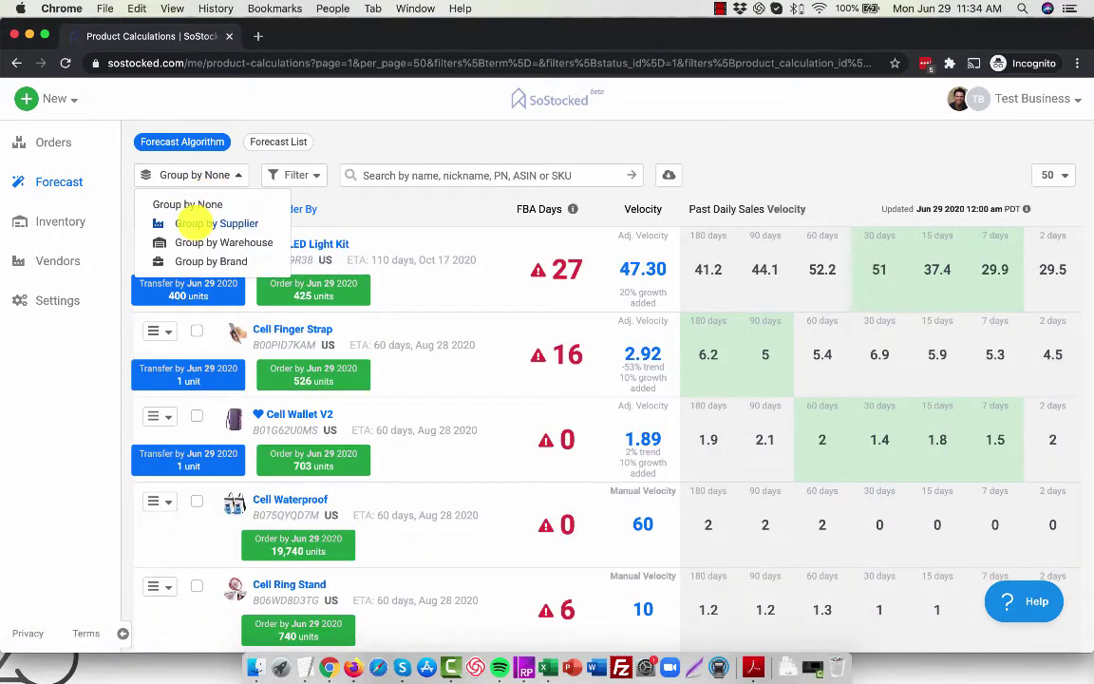
click(196, 223)
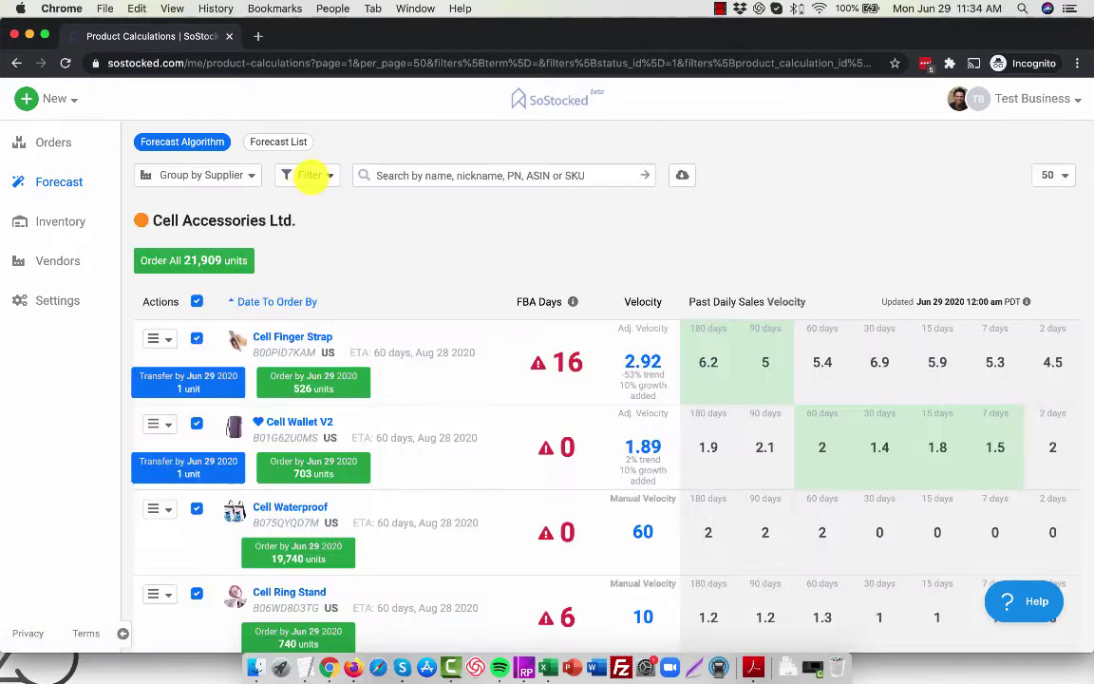
Step: Review the available forecast filters, including the order time frame, region and marketplace options
click(306, 175)
scroll(337, 323, down, 1)
scroll(337, 332, down, 4)
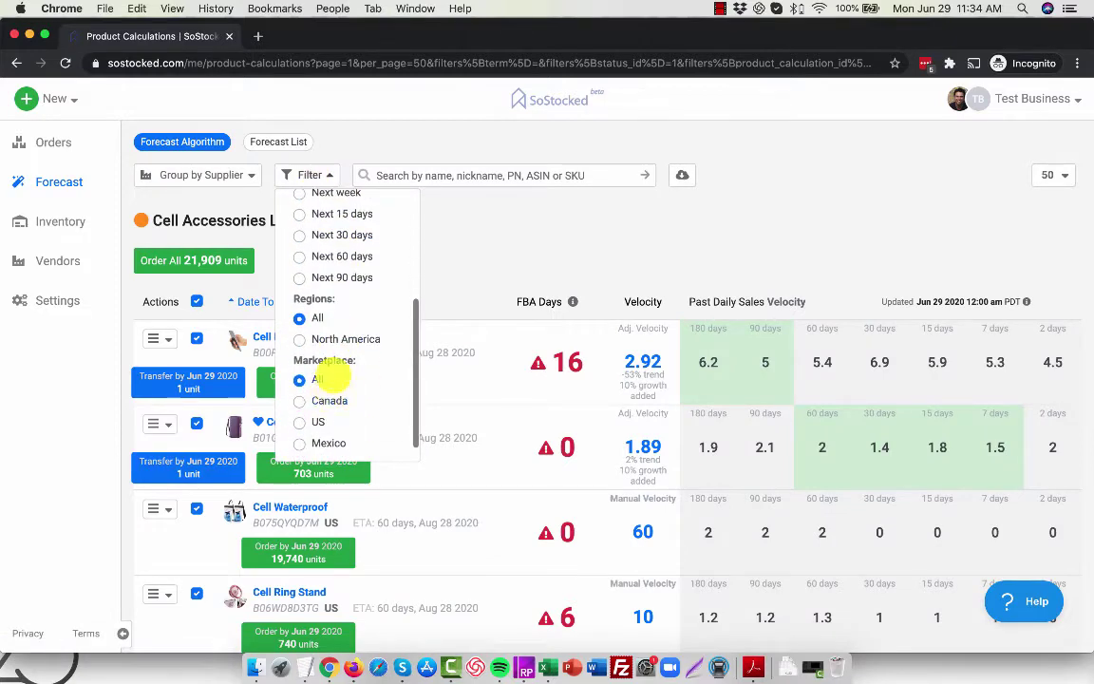
click(310, 176)
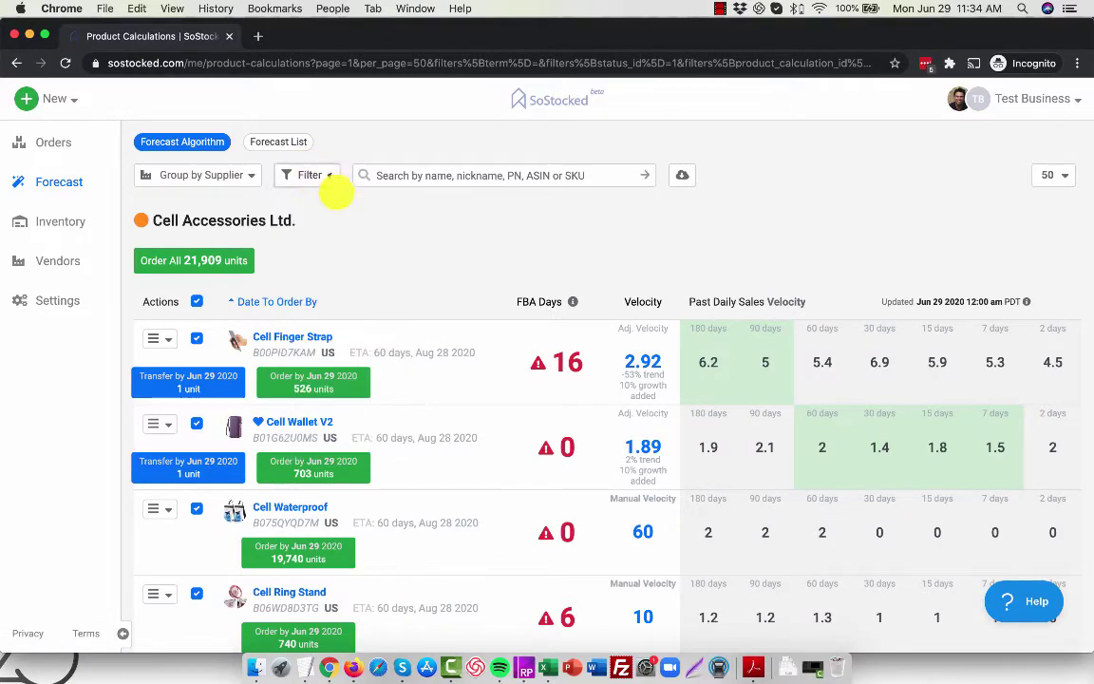
Step: Expand the Cable Protectors forecast under Cords & Cables Inc. and go to its Calculation Variables
scroll(337, 269, down, 1)
scroll(337, 269, down, 10)
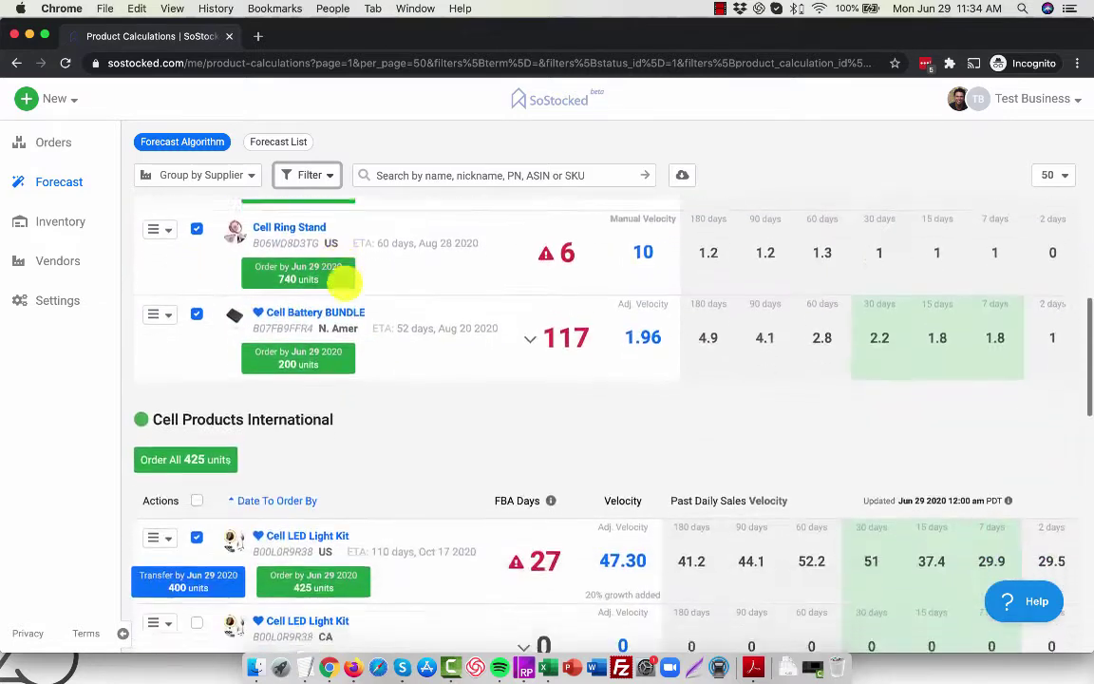
scroll(436, 341, down, 3)
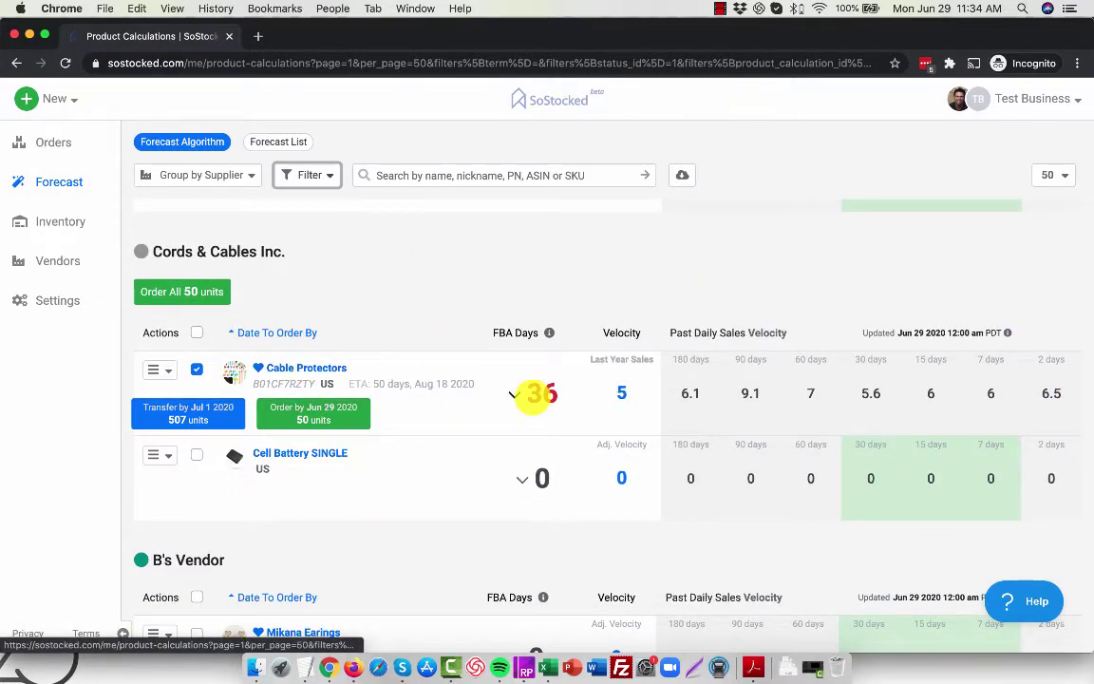
click(516, 392)
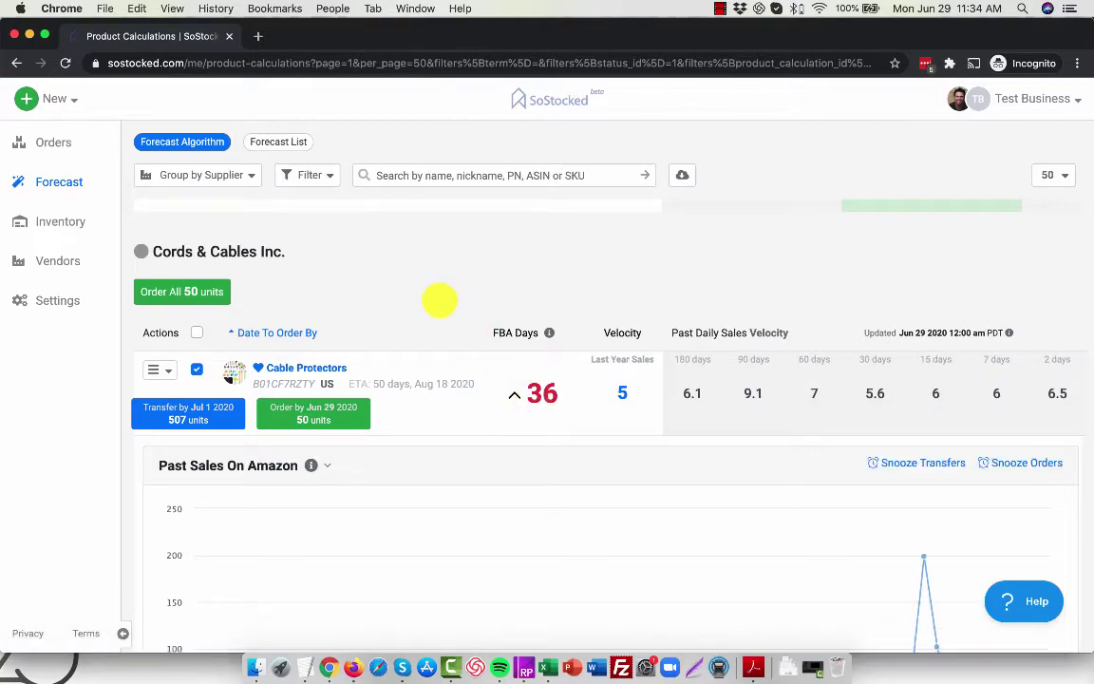
scroll(439, 300, down, 3)
scroll(440, 300, down, 5)
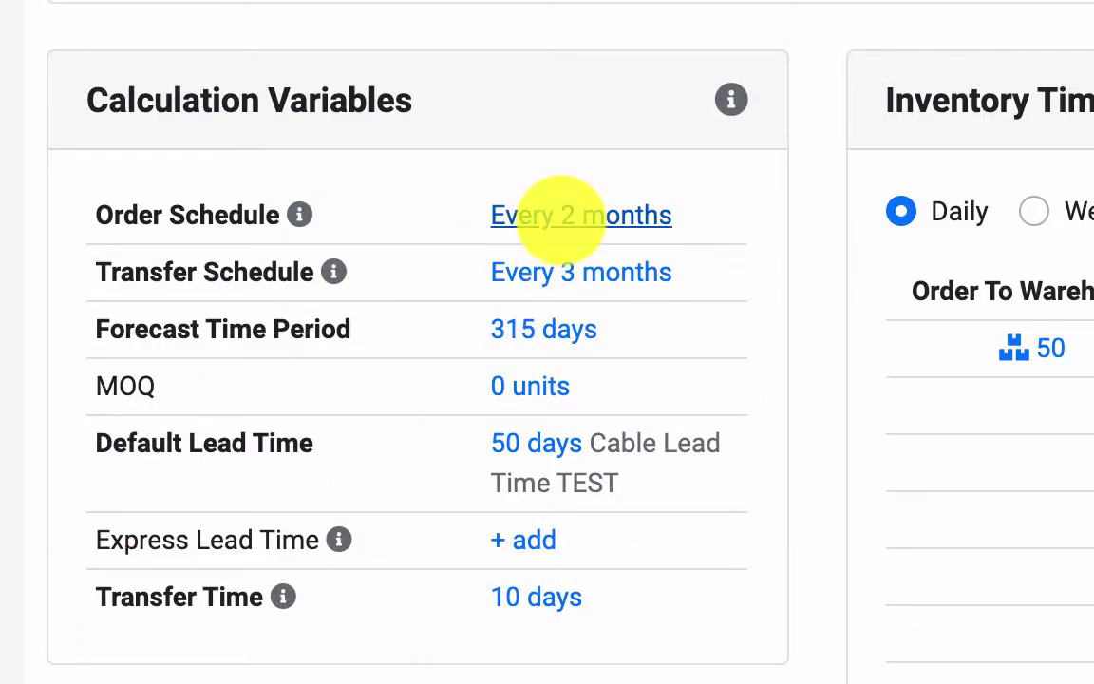
Step: Review the Order Schedule's frequency choices and save scopes for Cable Protectors, and close it without saving
click(556, 213)
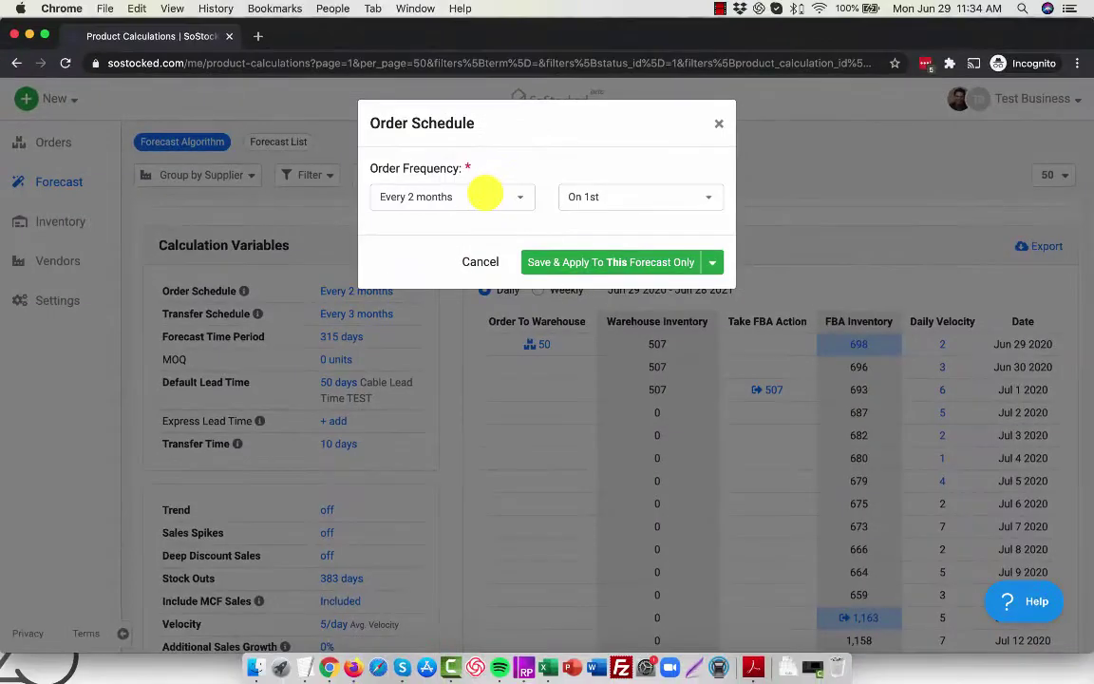
click(451, 196)
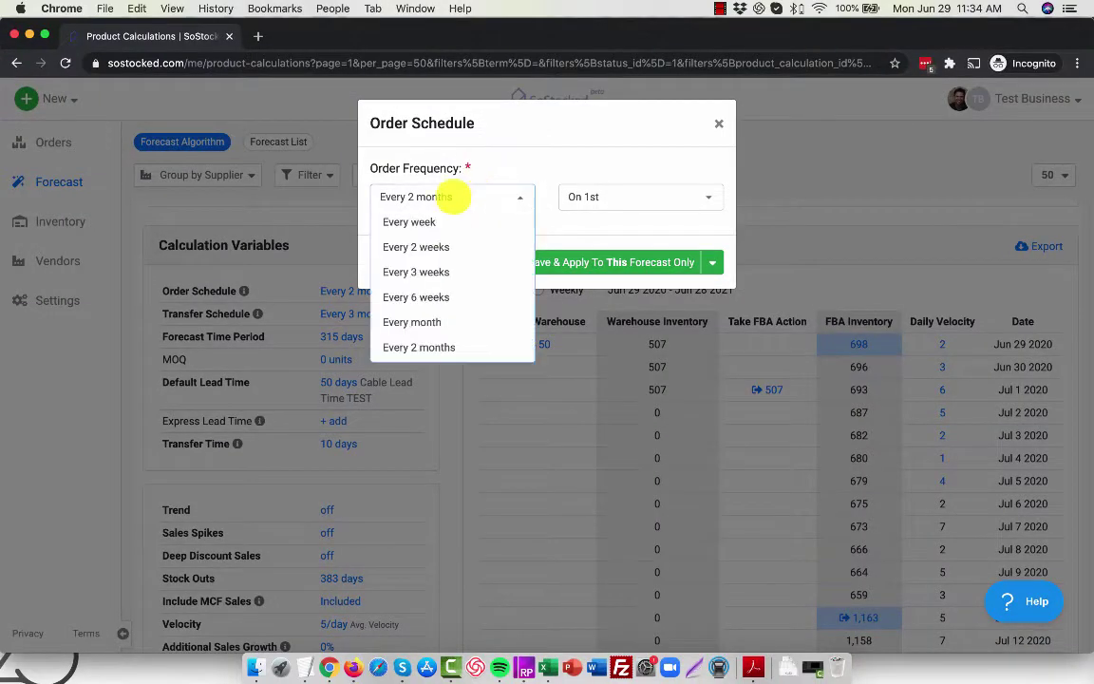
click(469, 134)
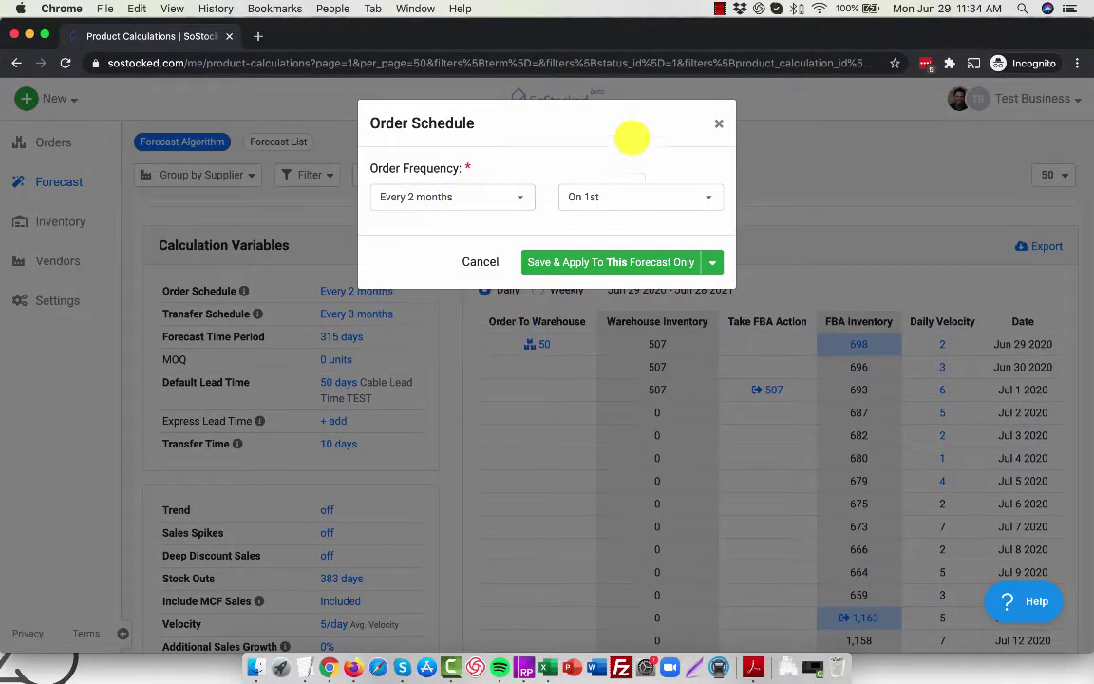
click(712, 262)
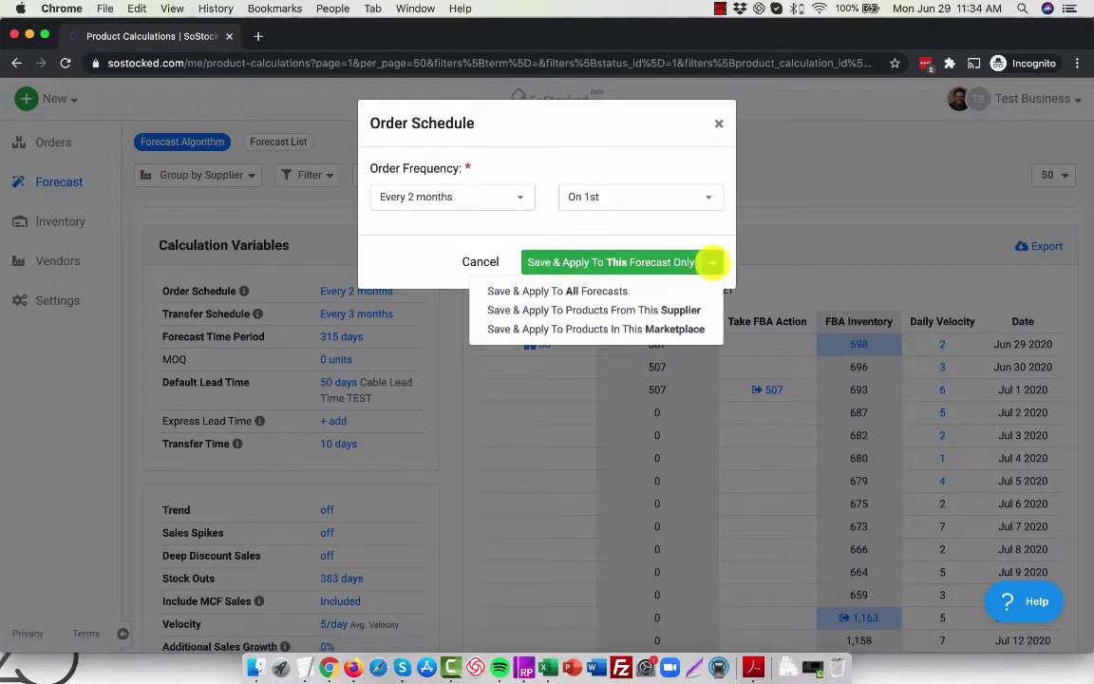
click(712, 262)
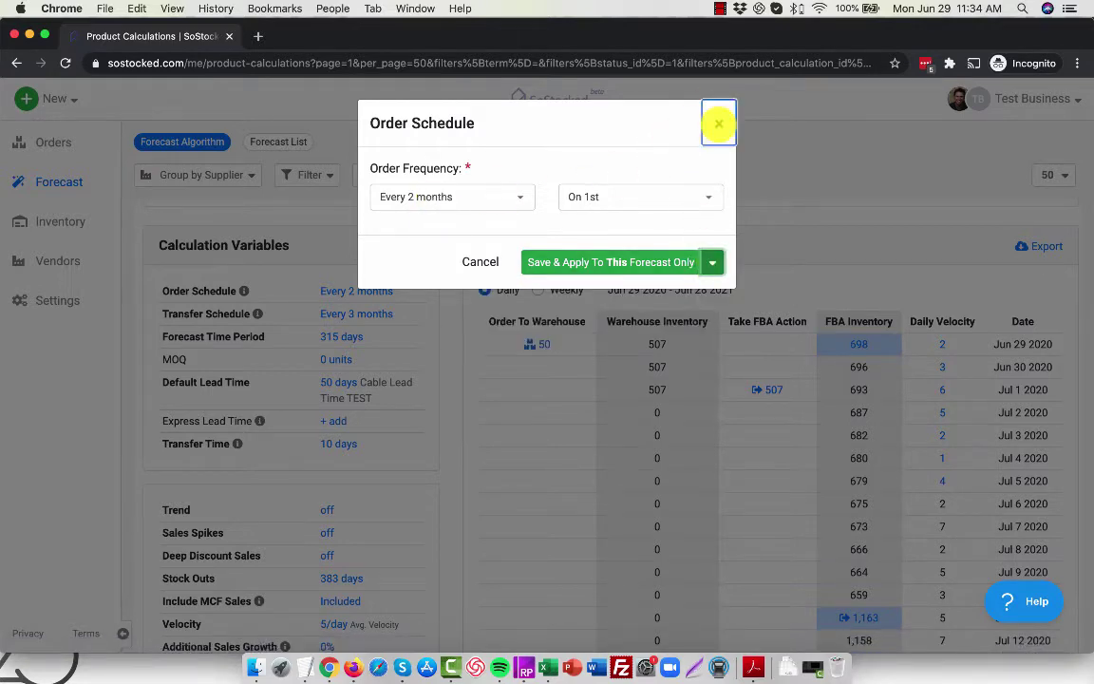
click(719, 123)
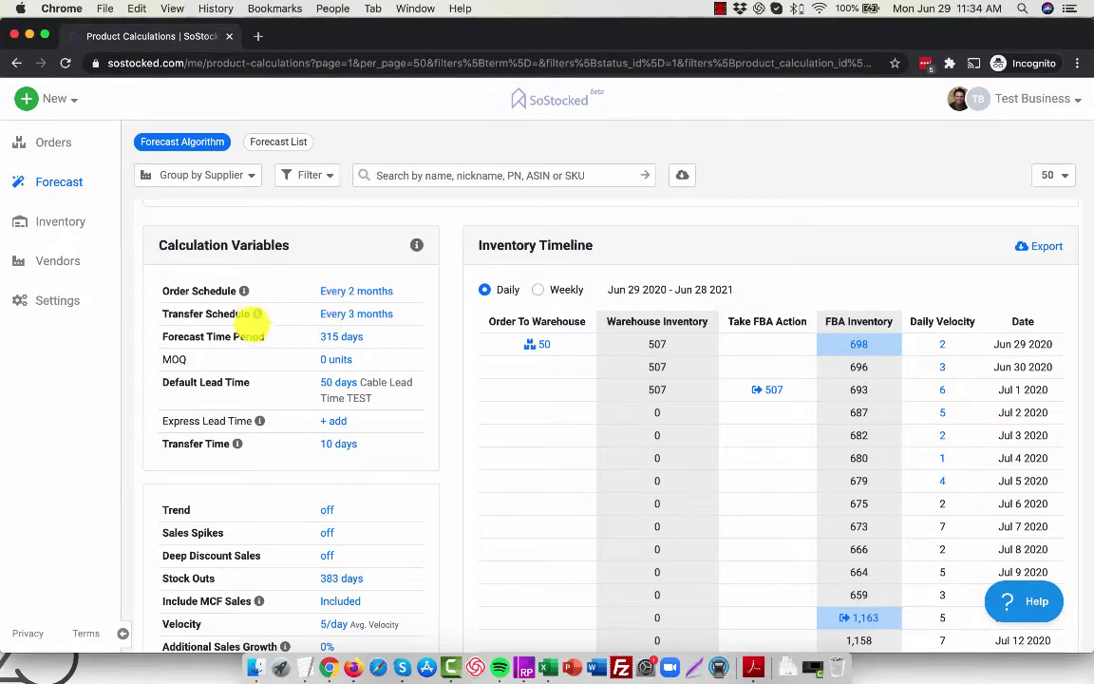
Step: Set the Cable Protectors transfer frequency to As needed and enable the Min & Max range
click(368, 313)
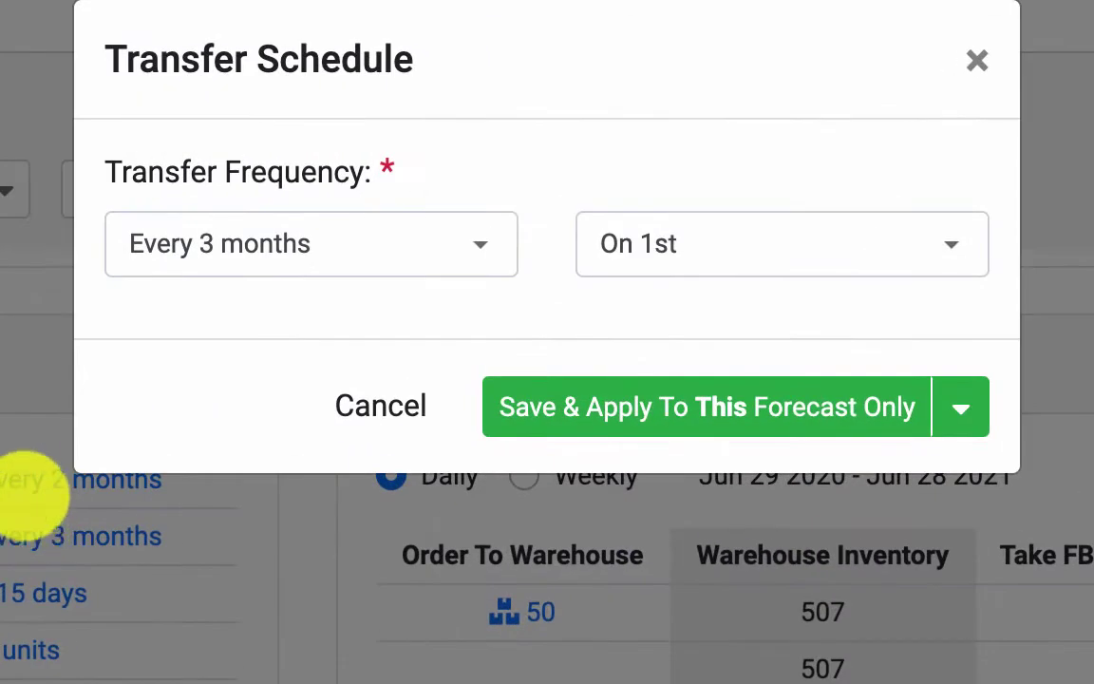
click(346, 249)
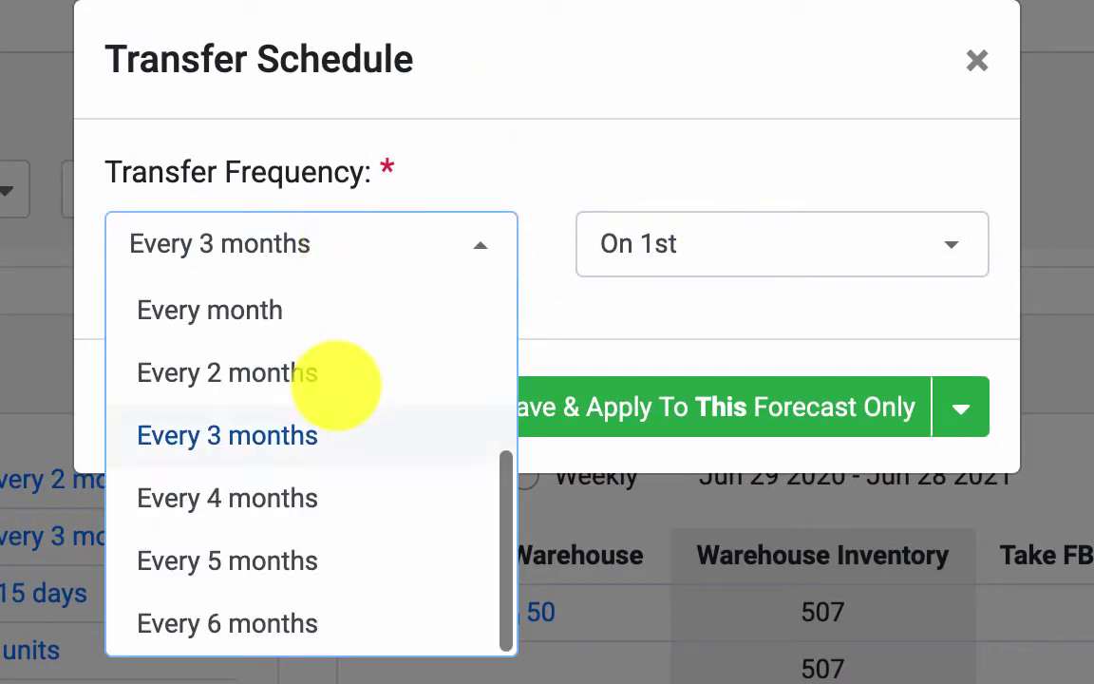
scroll(338, 380, up, 5)
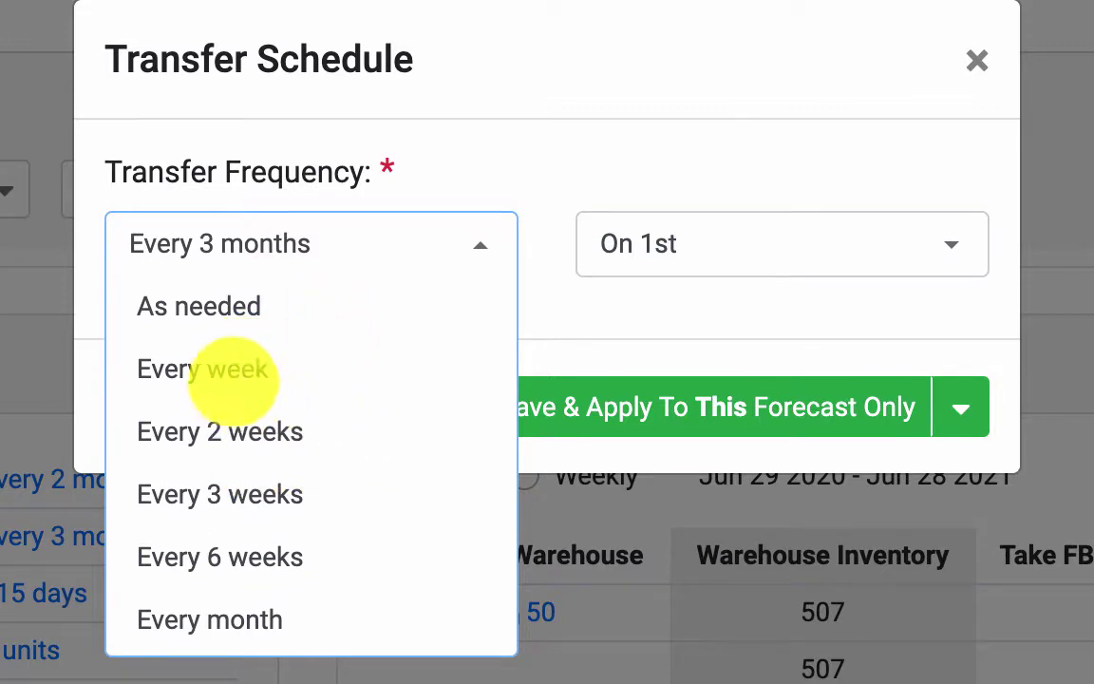
click(264, 373)
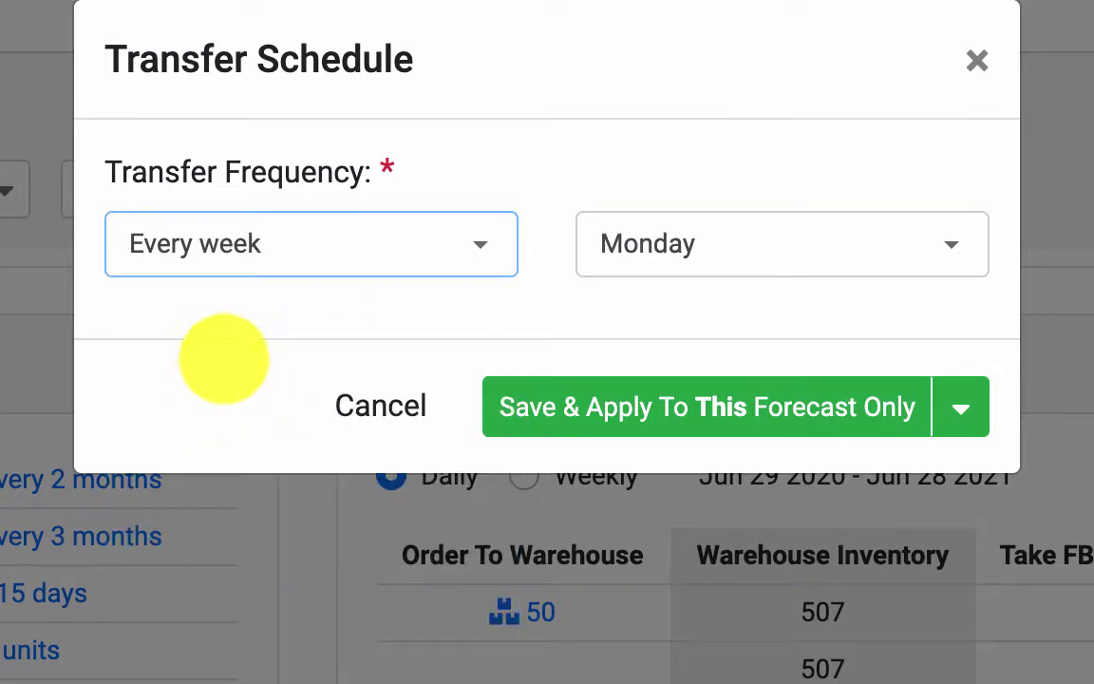
click(385, 244)
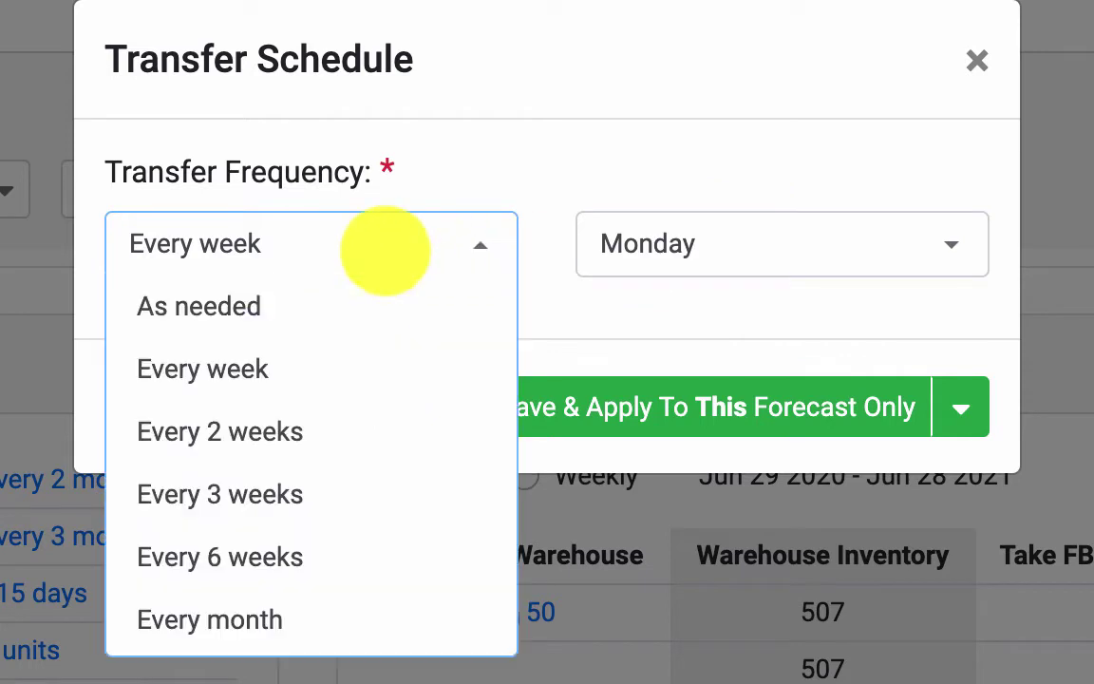
click(176, 303)
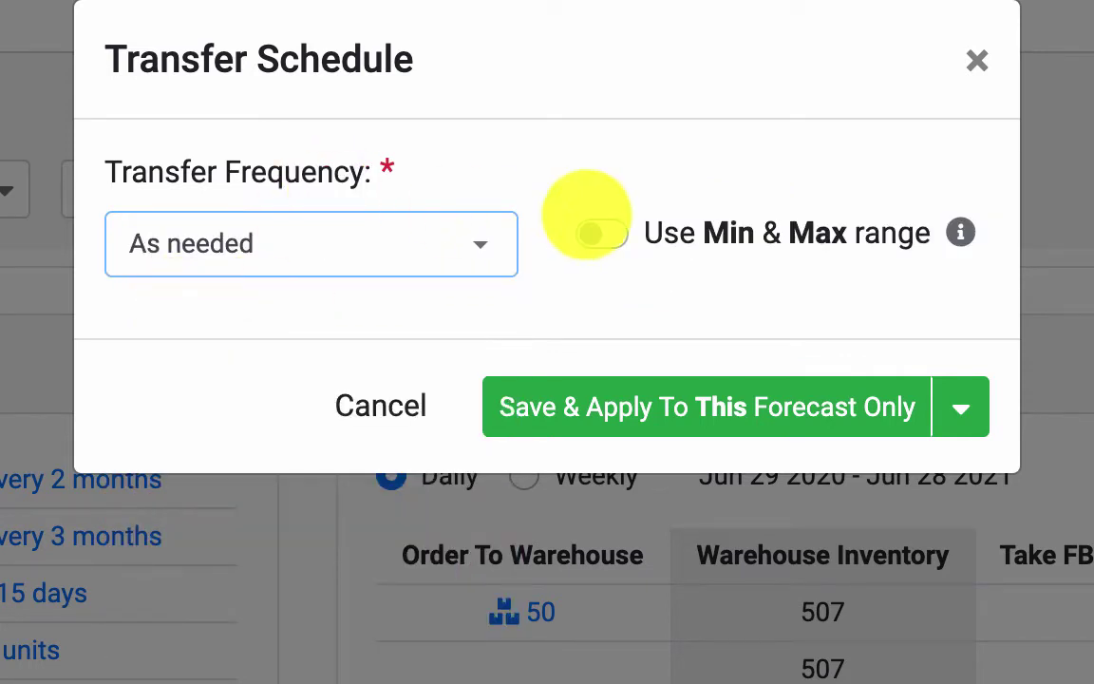
click(598, 233)
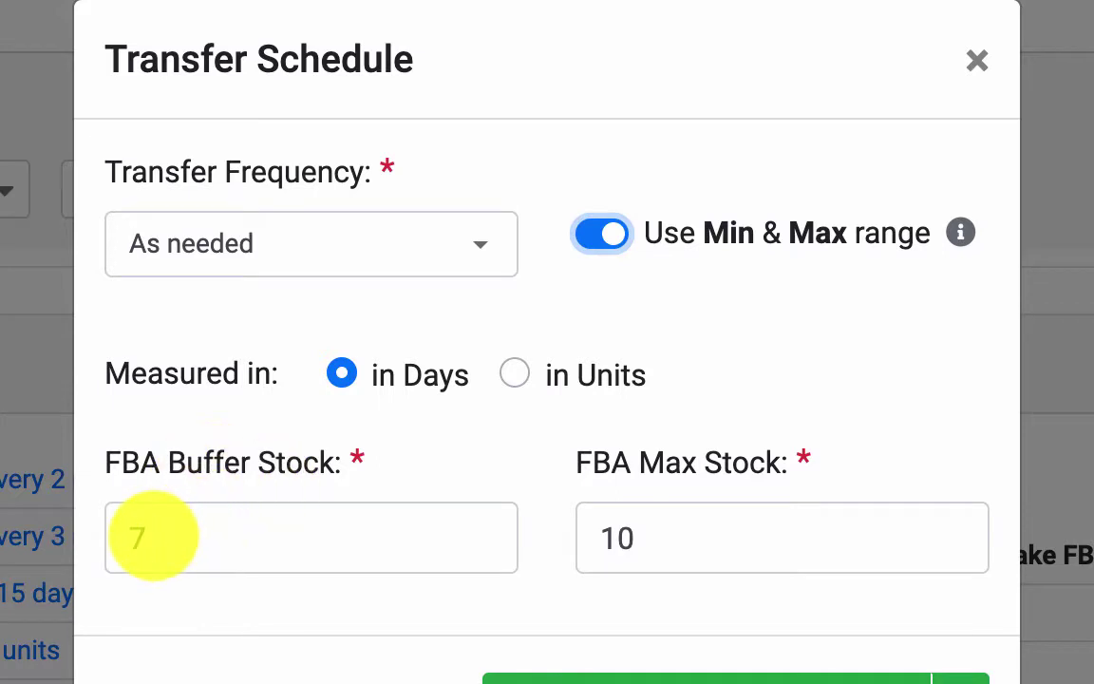
Step: Set the FBA Max Stock to 45 days and save the transfer schedule for this forecast only
drag(146, 532, 183, 532)
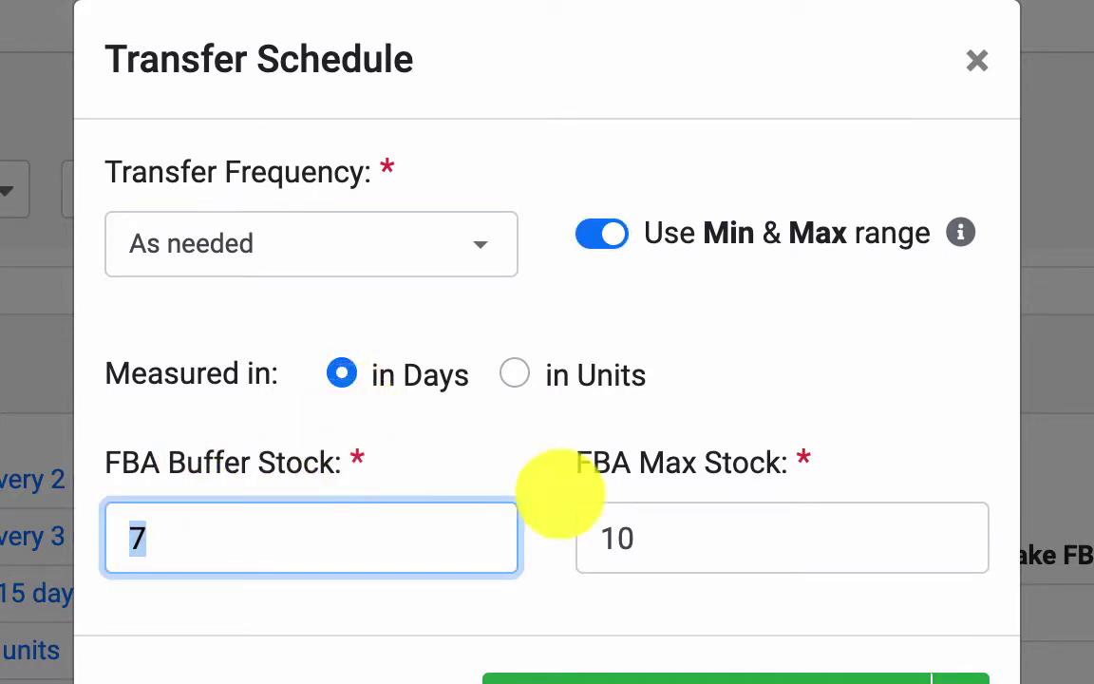
double_click(659, 532)
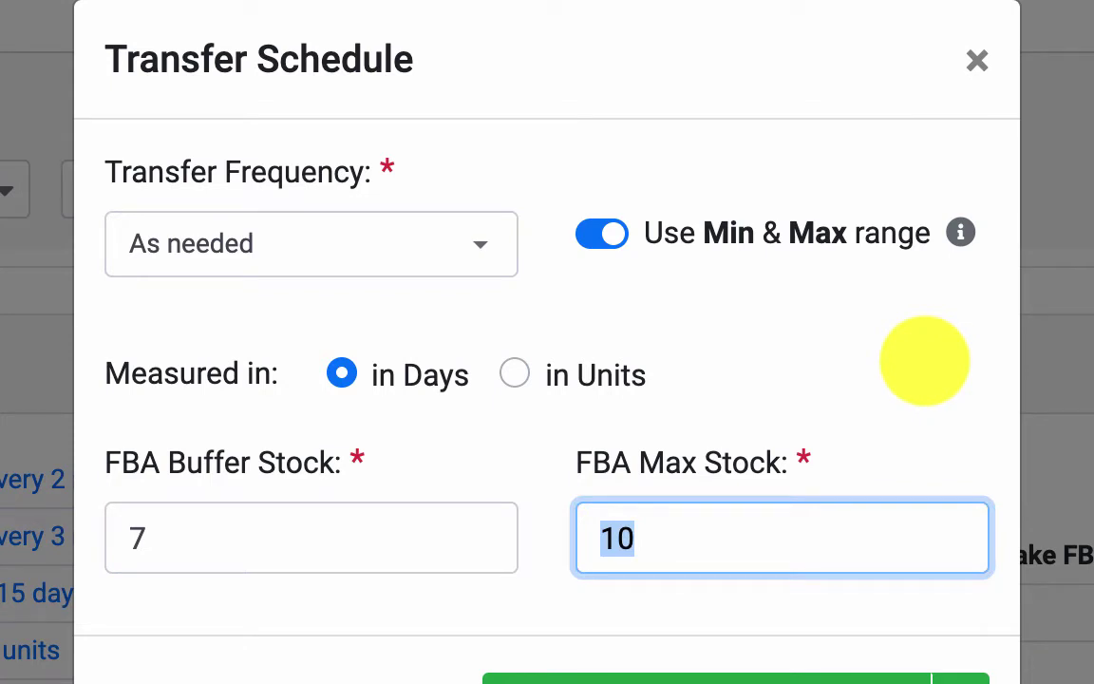
text(45)
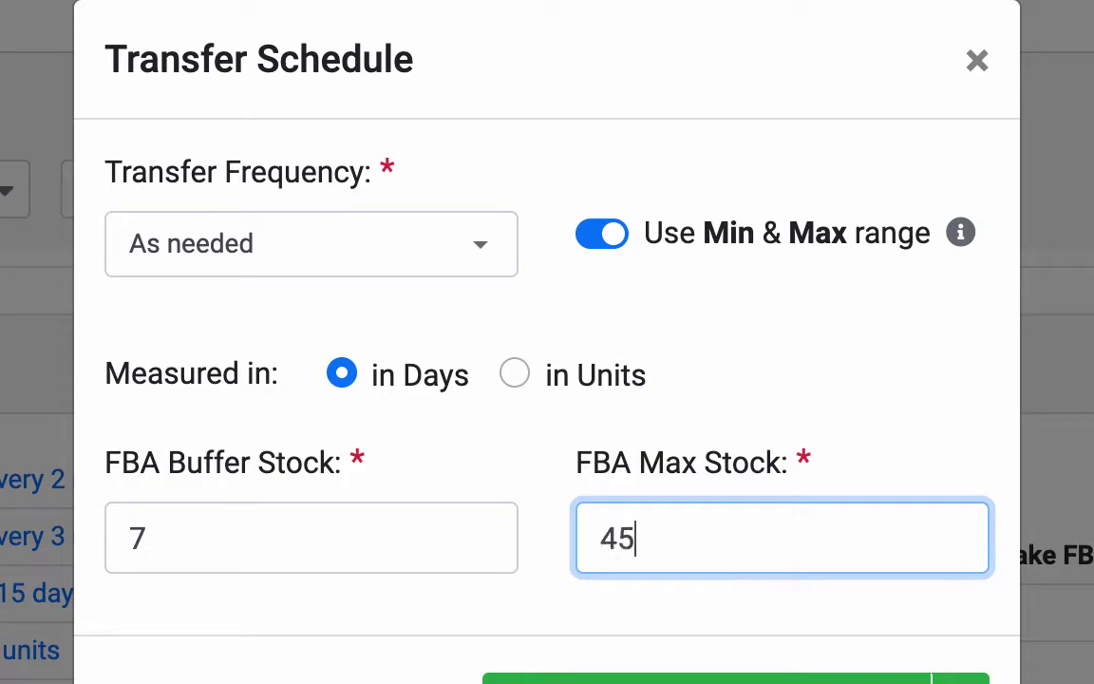
click(653, 680)
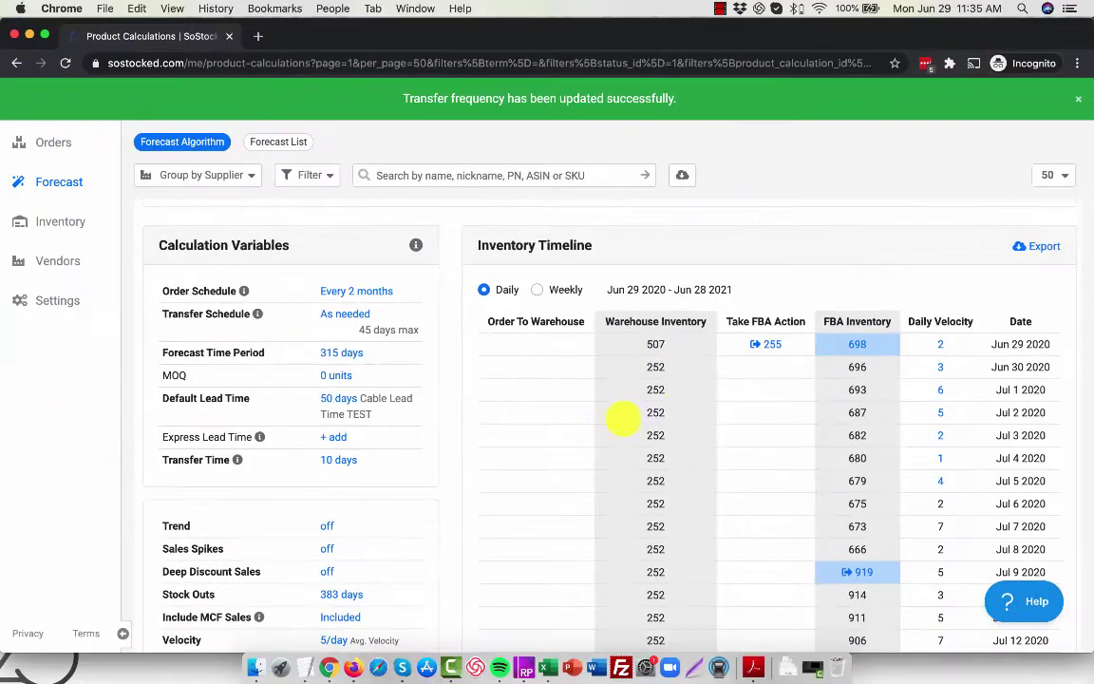
drag(655, 343, 654, 454)
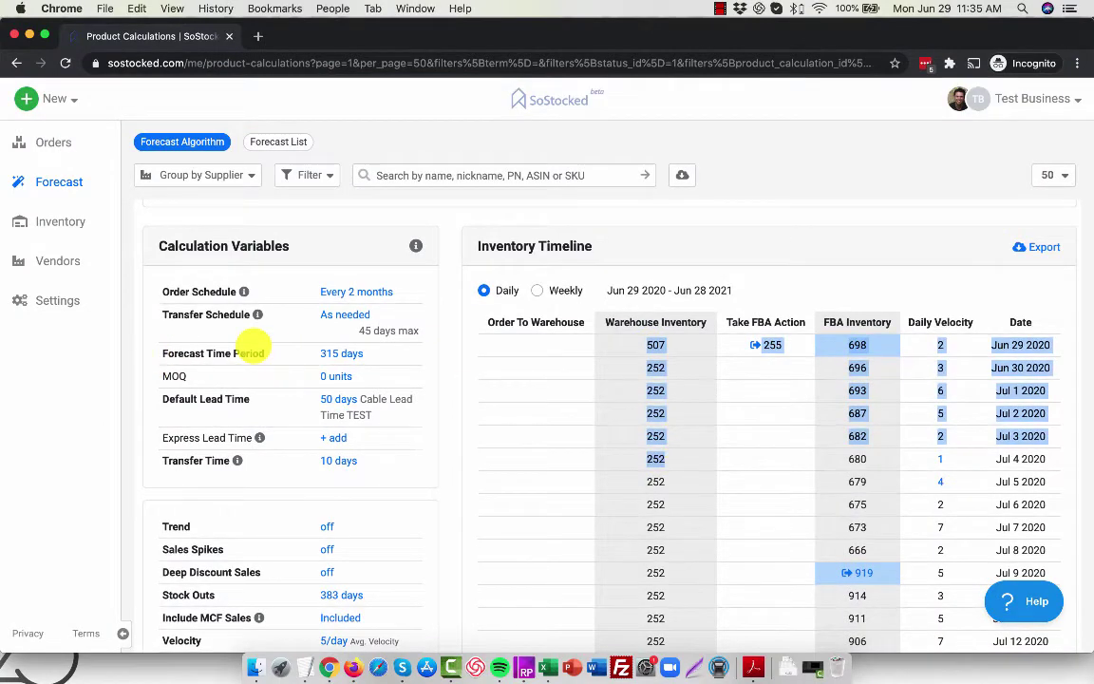
click(247, 341)
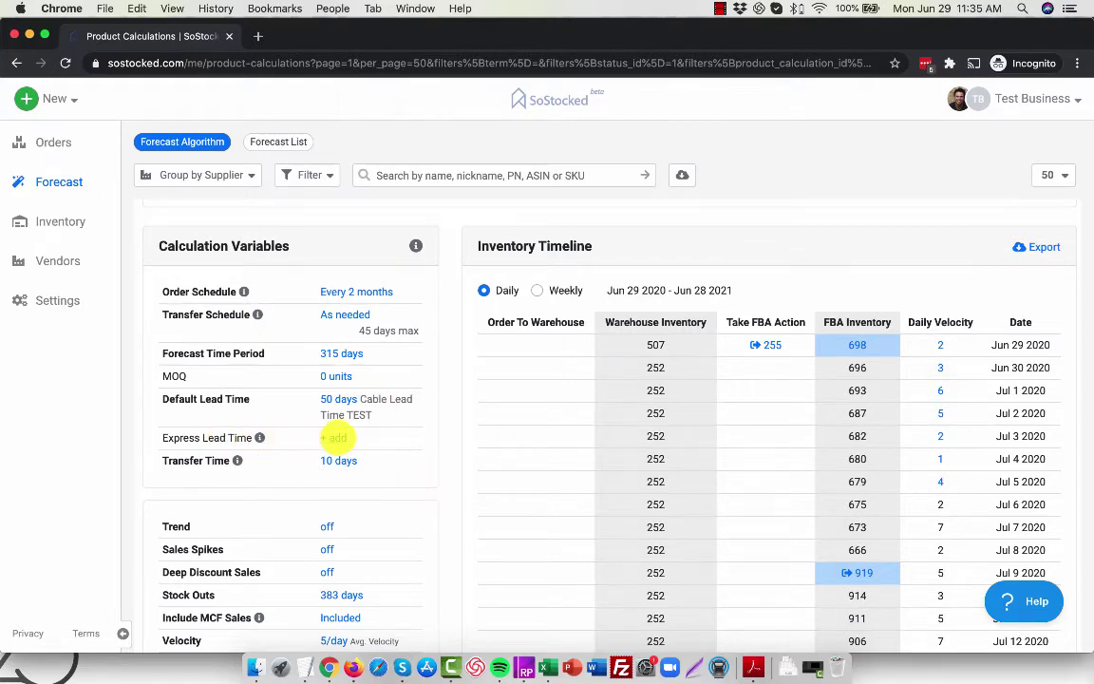
Step: Add an express lead time for Cable Protectors based on the 52-day China to USA (Air) lead time
click(336, 438)
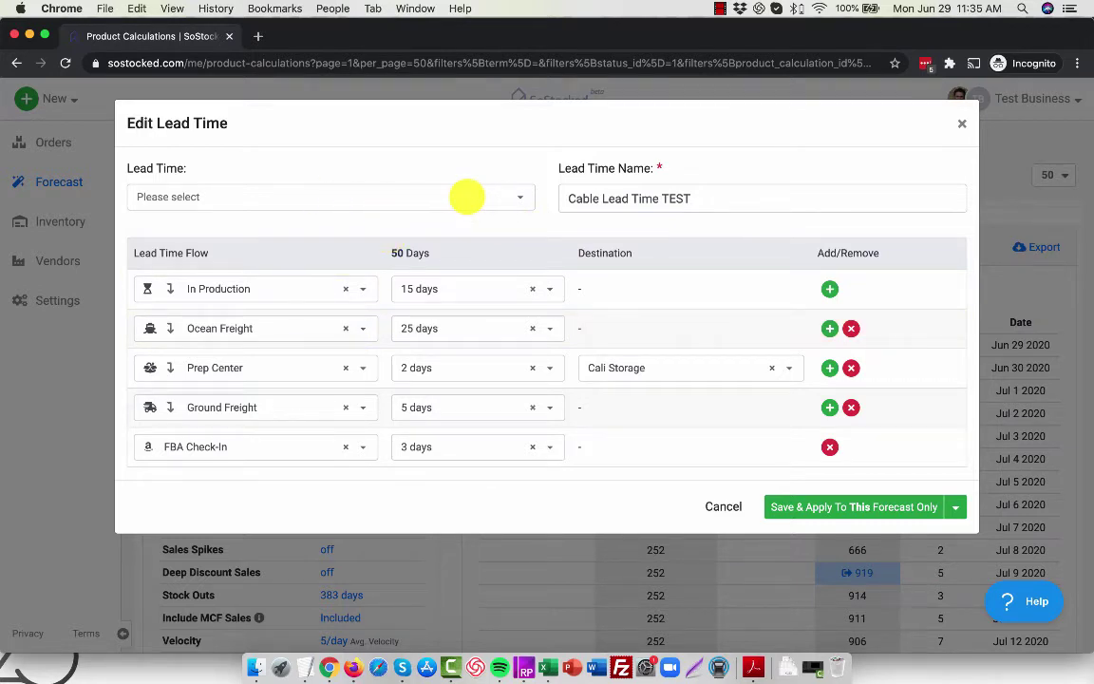
click(466, 196)
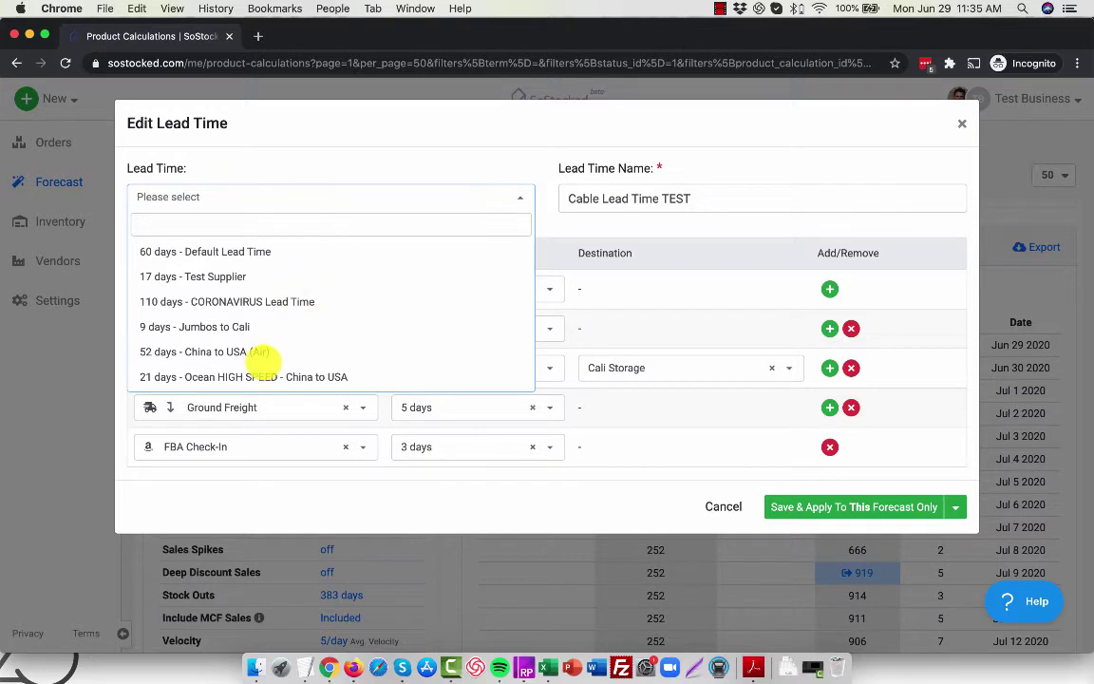
click(171, 351)
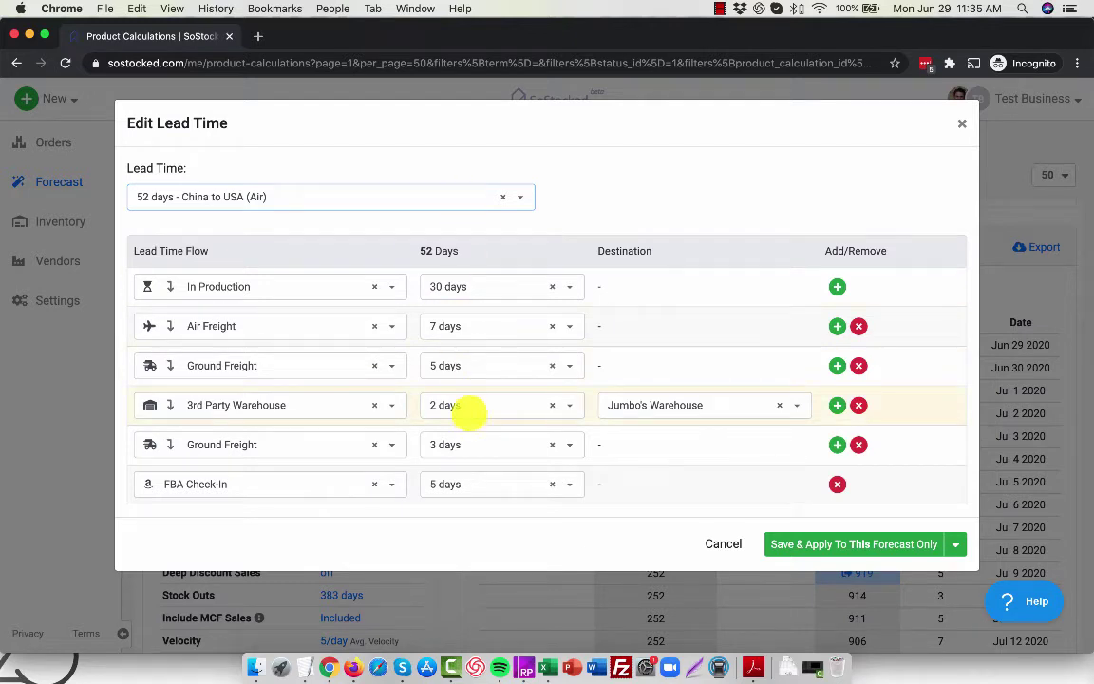
Step: Remove the 3rd Party Warehouse and 3-day Ground Freight stages, and save the express lead time for this forecast only
click(859, 404)
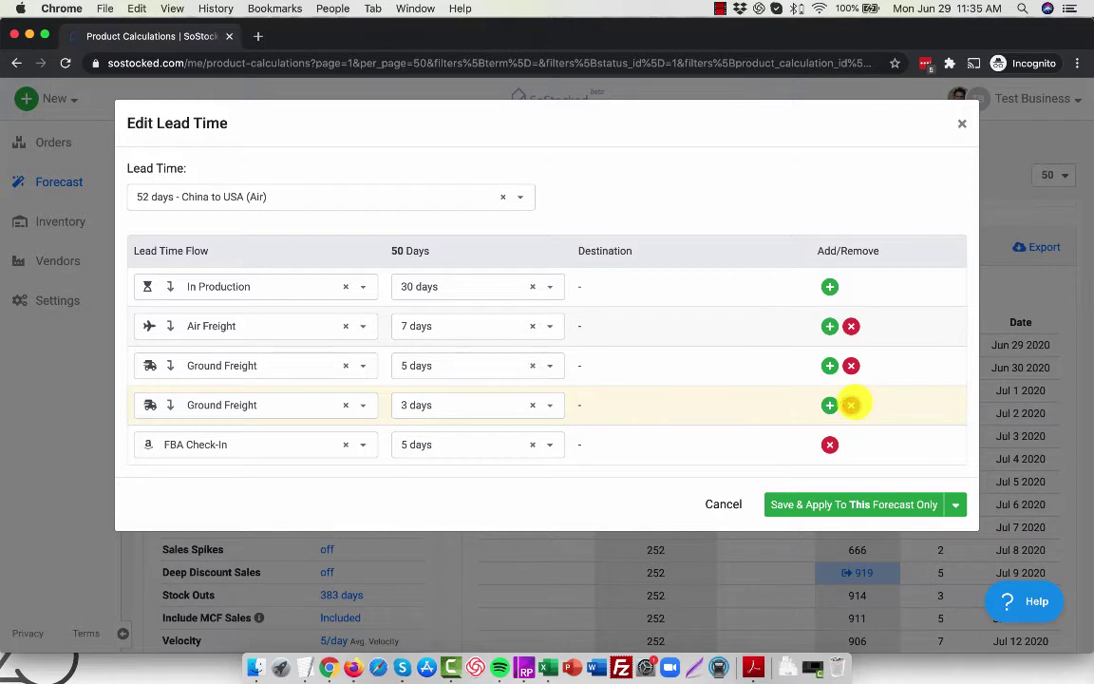
click(850, 405)
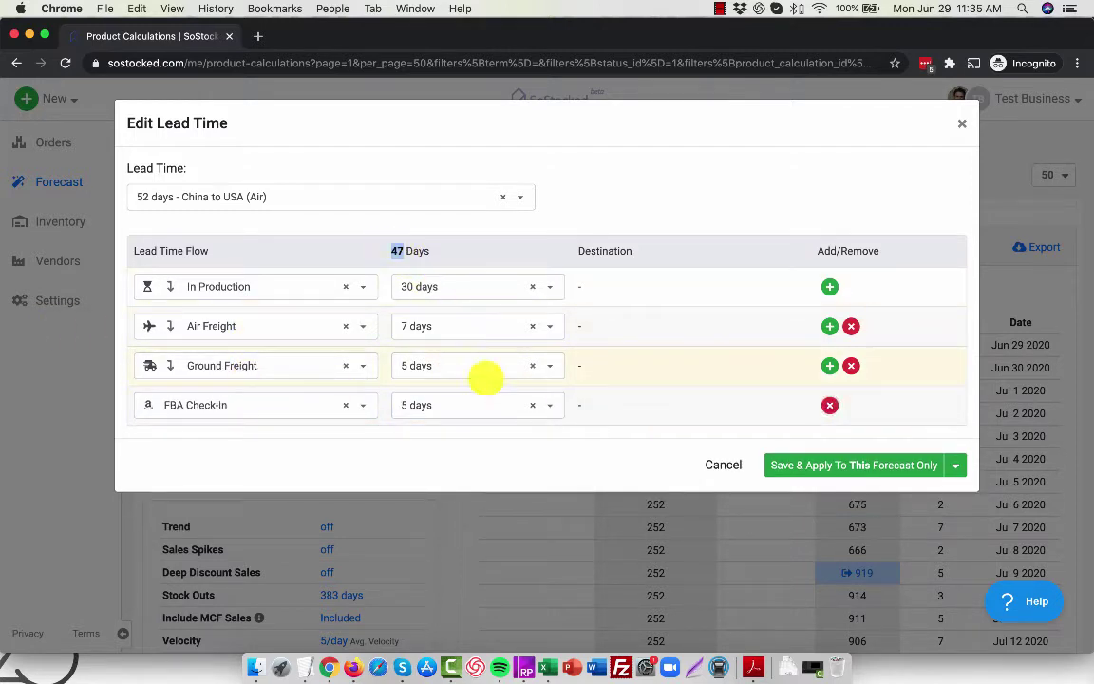
click(854, 464)
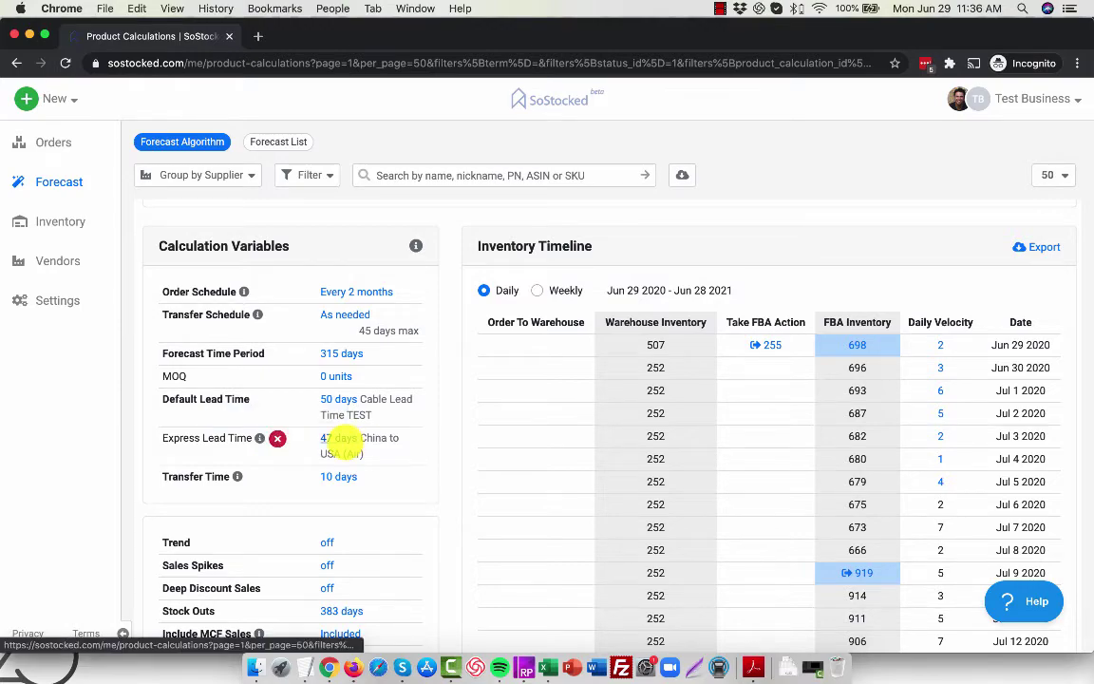
Step: Review the express lead time's stages and its options for applying to other forecasts, and close it without saving
click(332, 443)
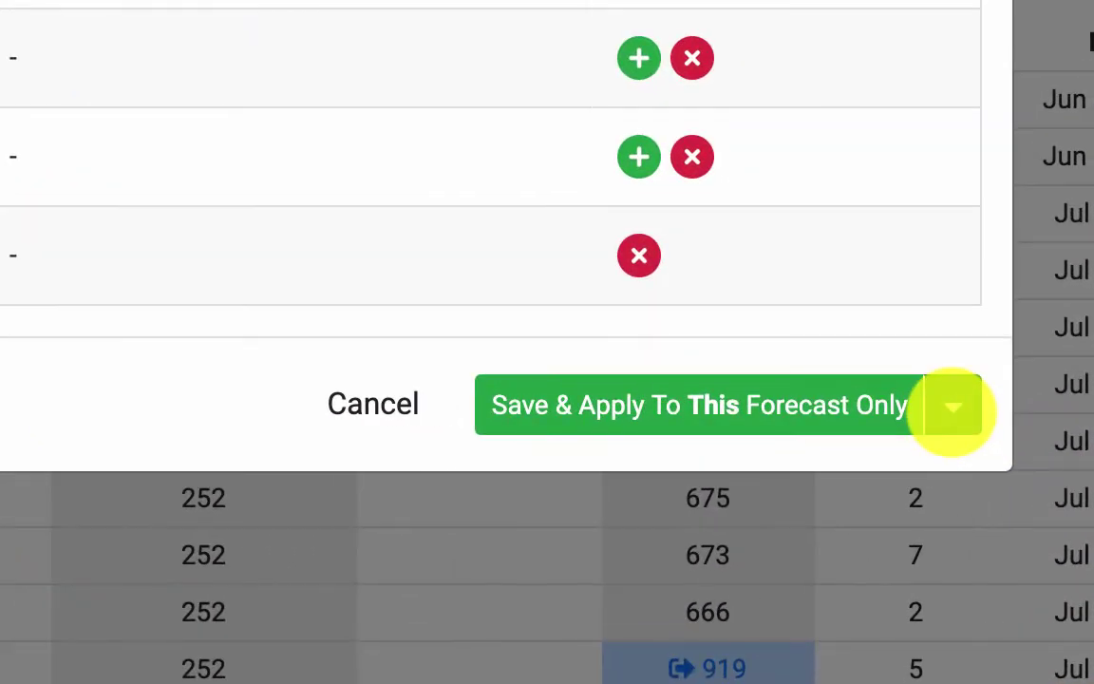
click(954, 456)
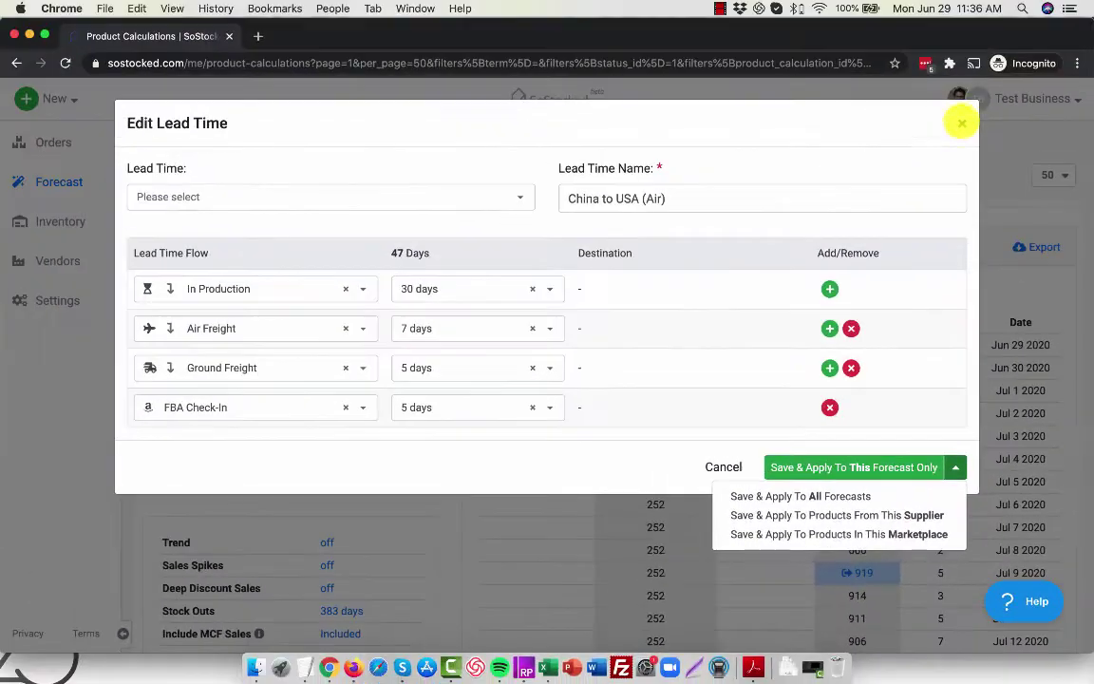
click(960, 123)
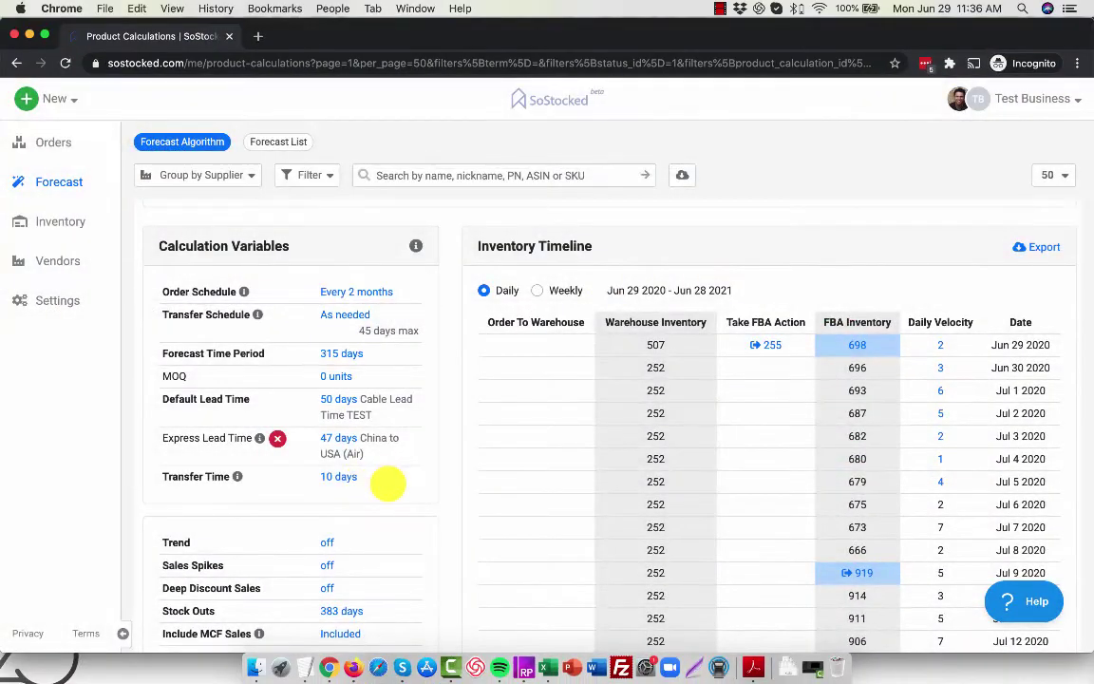
Step: Inspect the Transfer Time setting for Cable Protectors and close it without saving
scroll(388, 484, down, 1)
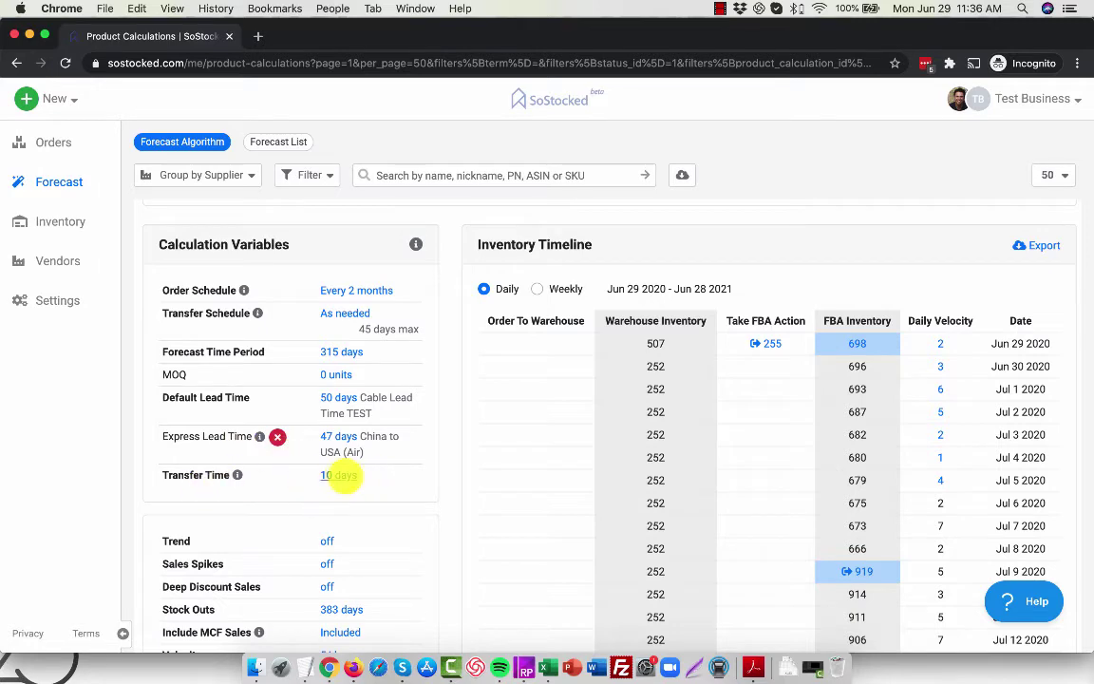
click(340, 475)
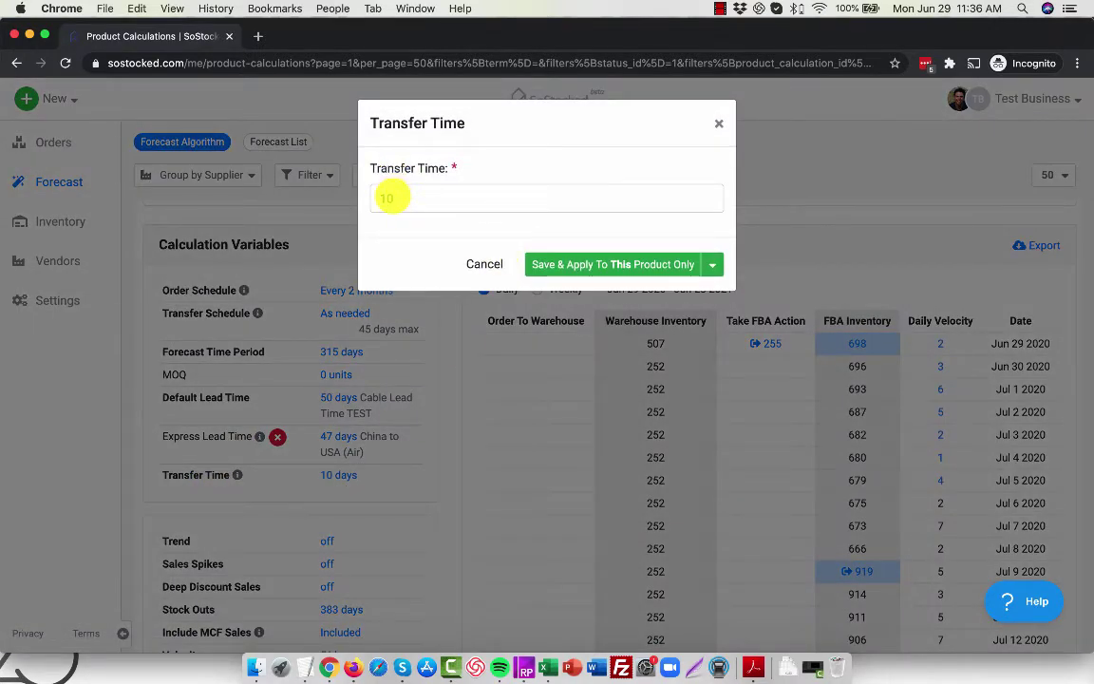
double_click(391, 197)
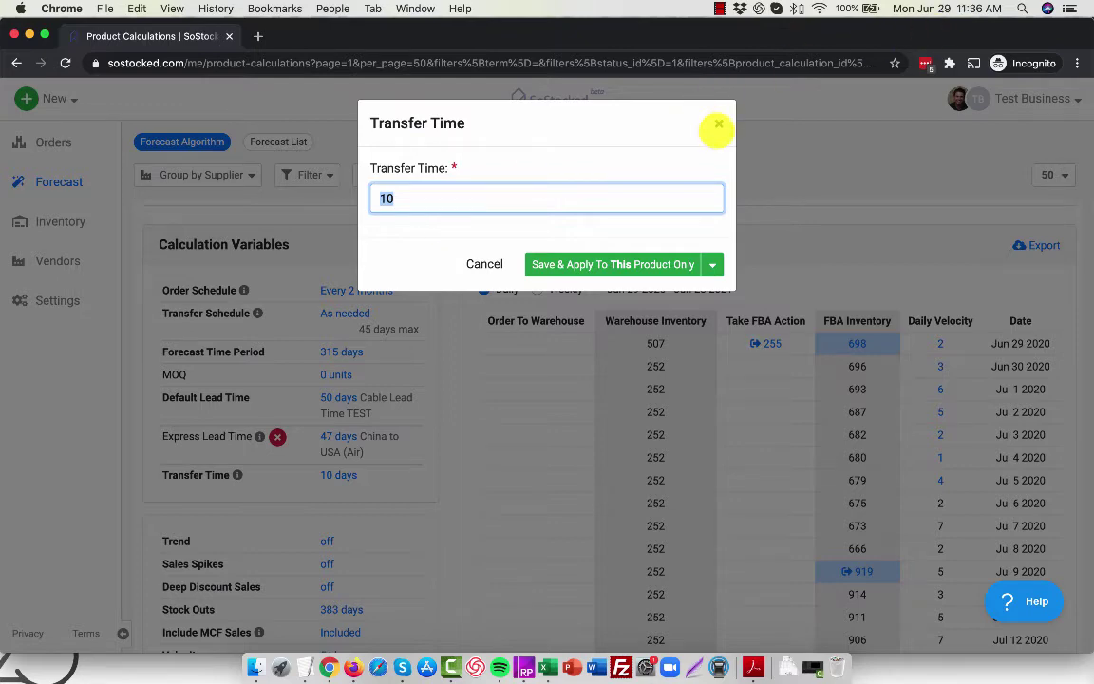
click(719, 123)
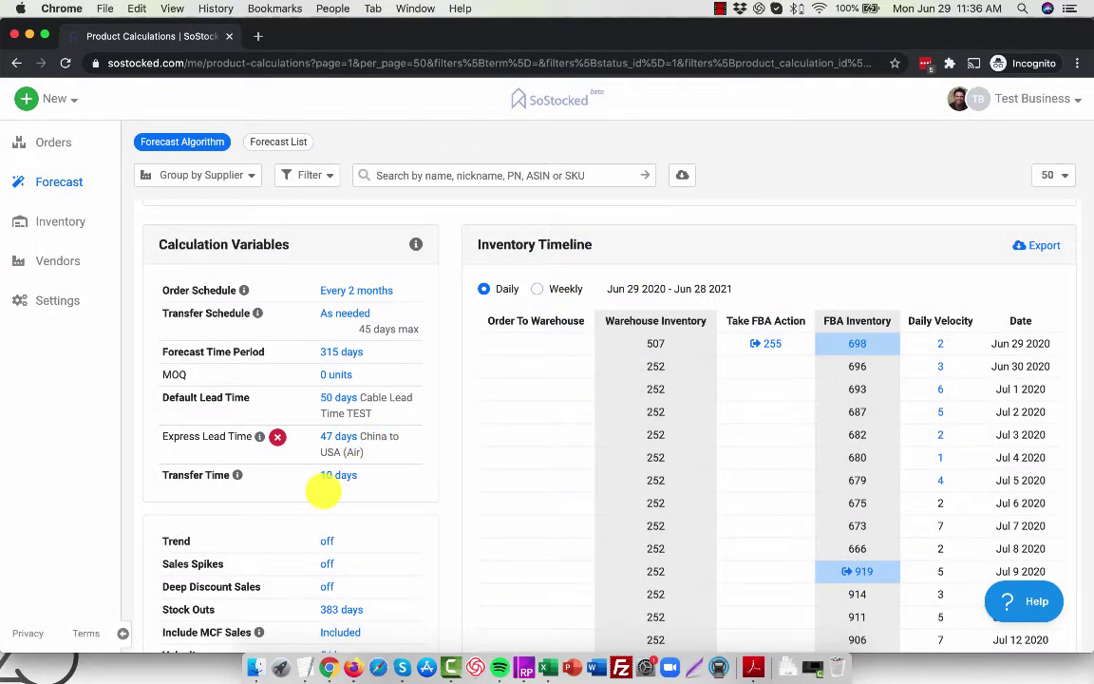
Step: Try the Manual Velocity option, and try a velocity calculation averaging the 60, 30, 15 and 7 day velocities
scroll(323, 490, down, 5)
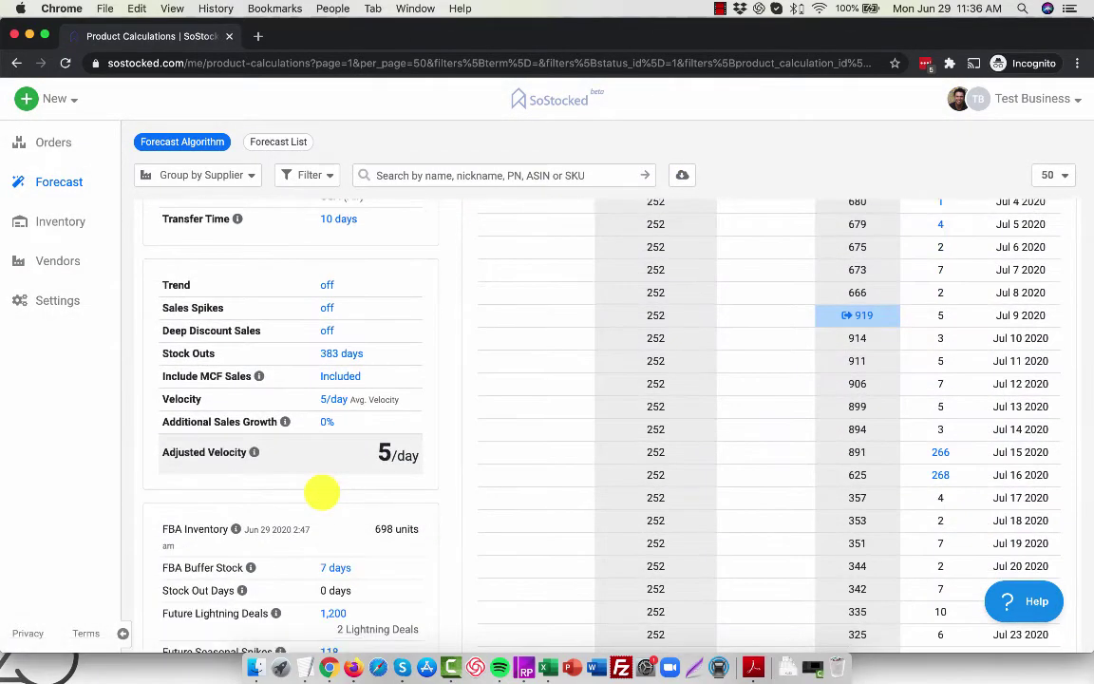
click(329, 399)
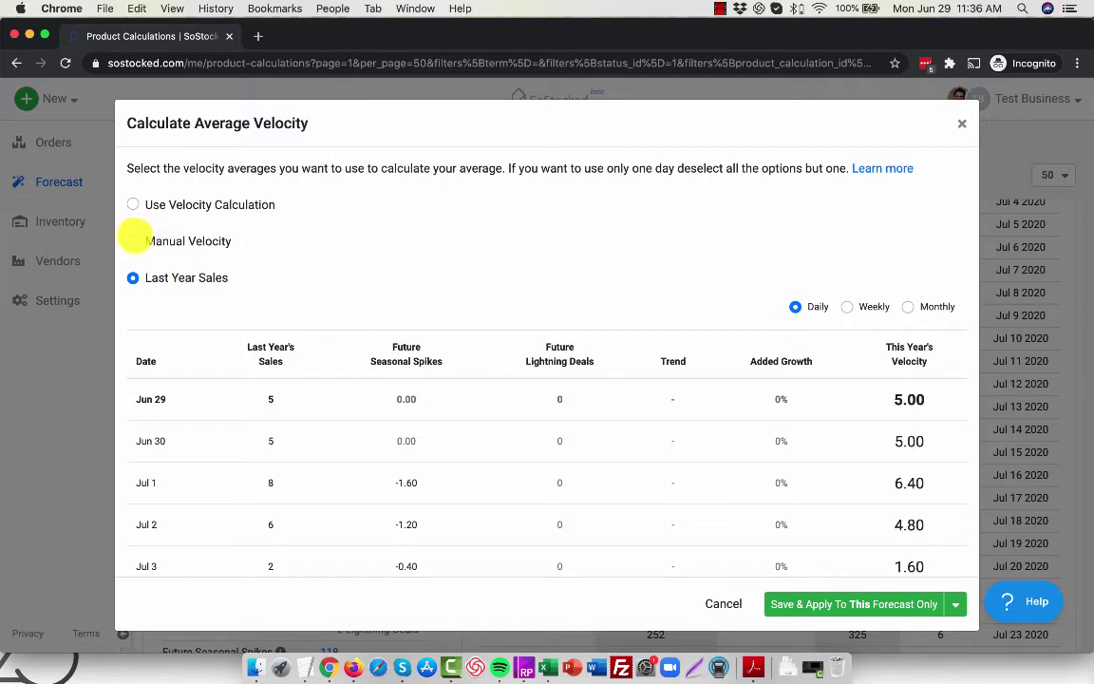
click(132, 241)
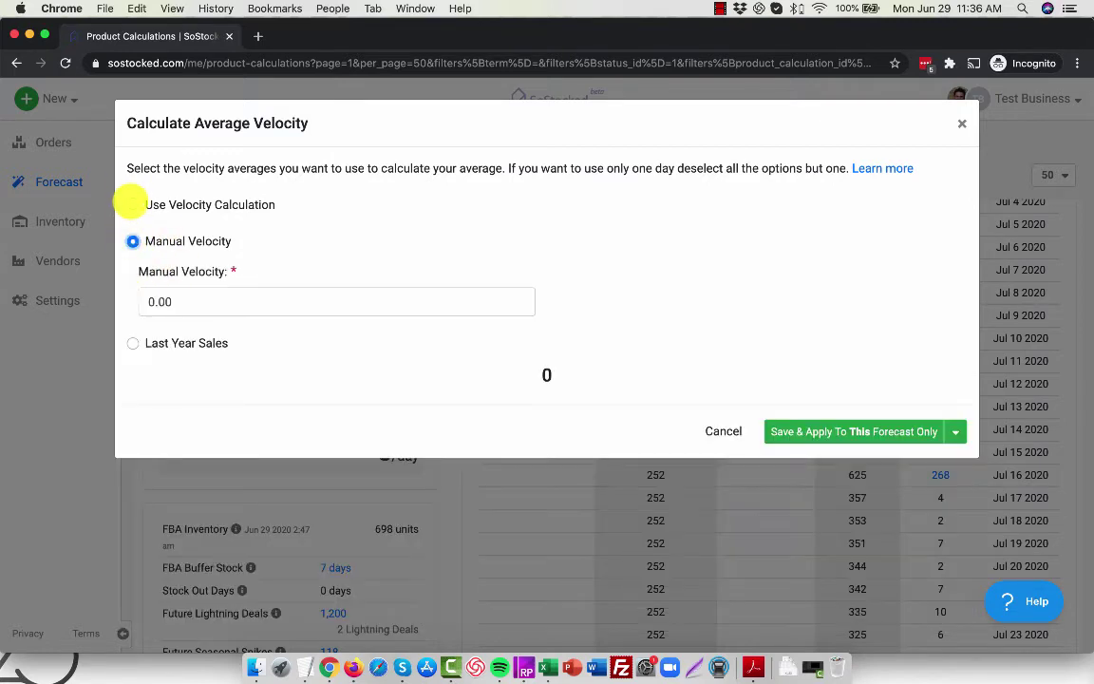
click(132, 204)
click(421, 271)
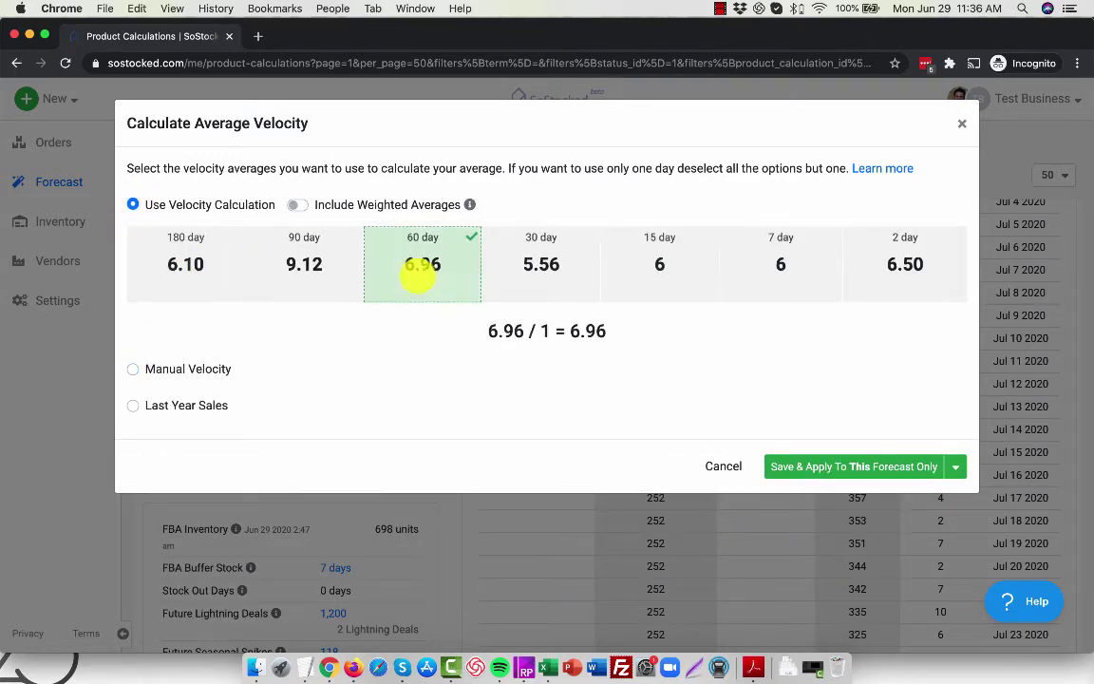
click(534, 269)
click(635, 268)
click(752, 273)
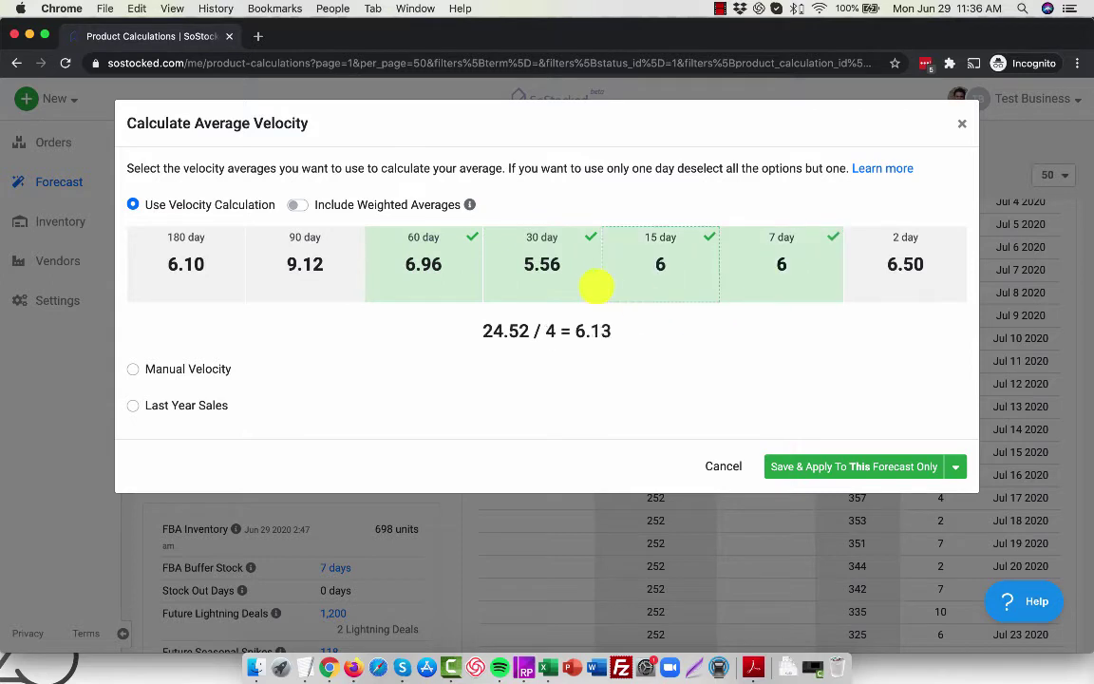
Step: Try weighted averages on and off, return to Last Year Sales, and leave the average velocity settings without saving
click(298, 205)
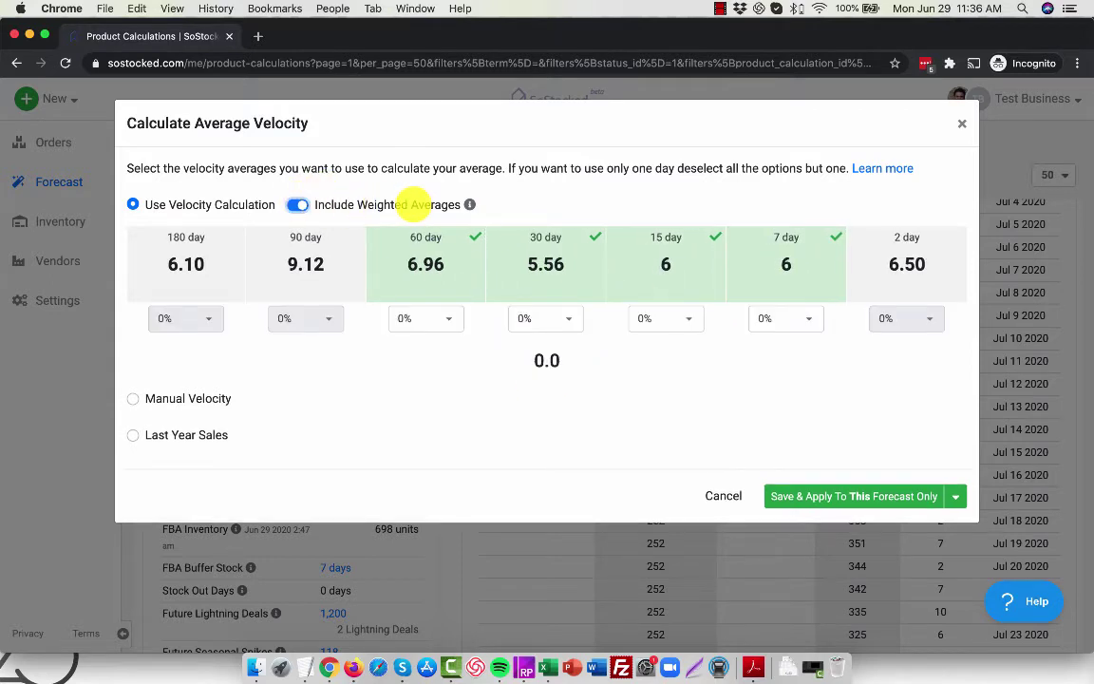
click(297, 204)
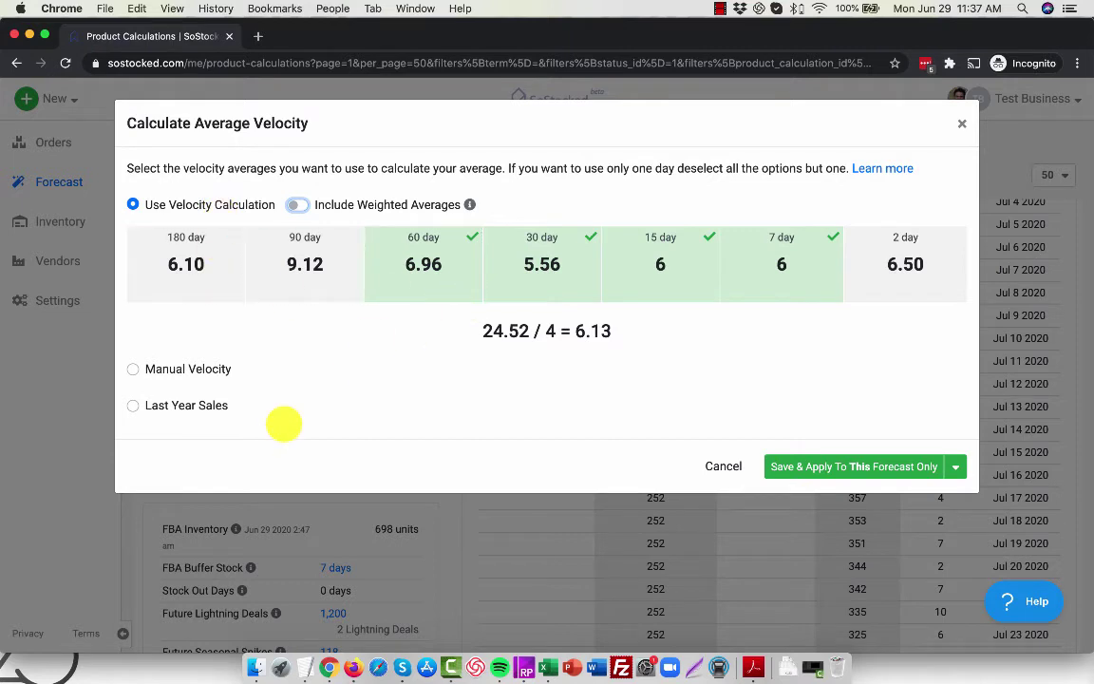
click(216, 285)
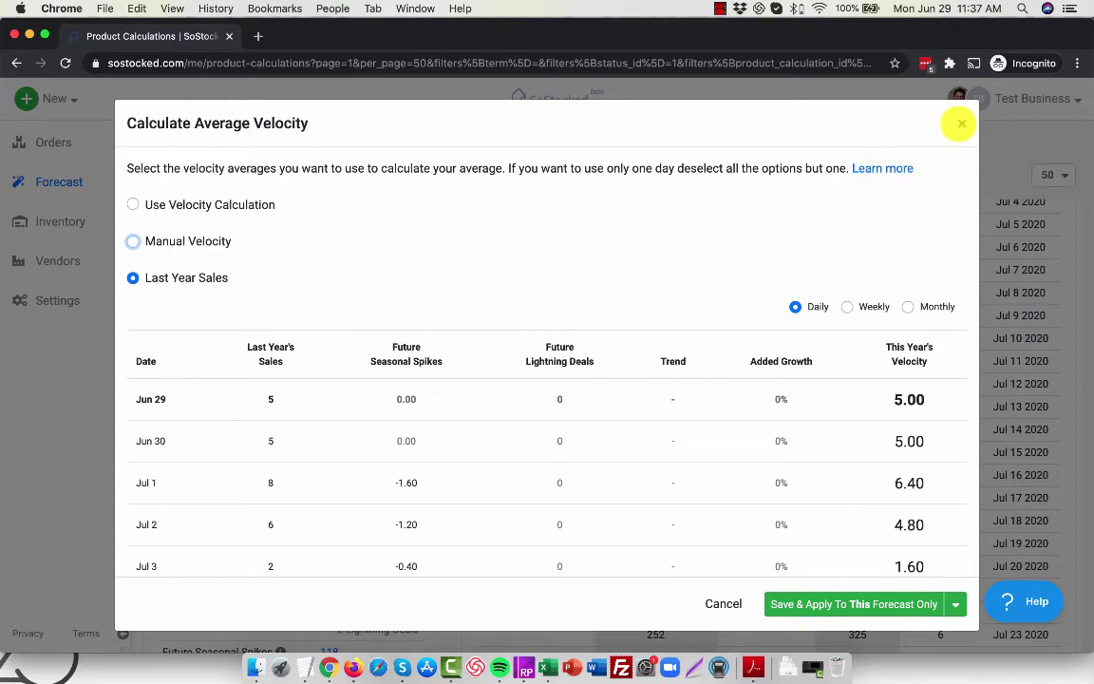
click(961, 123)
Step: Set the additional sales growth to 10% and save it for this forecast only
scroll(349, 410, down, 3)
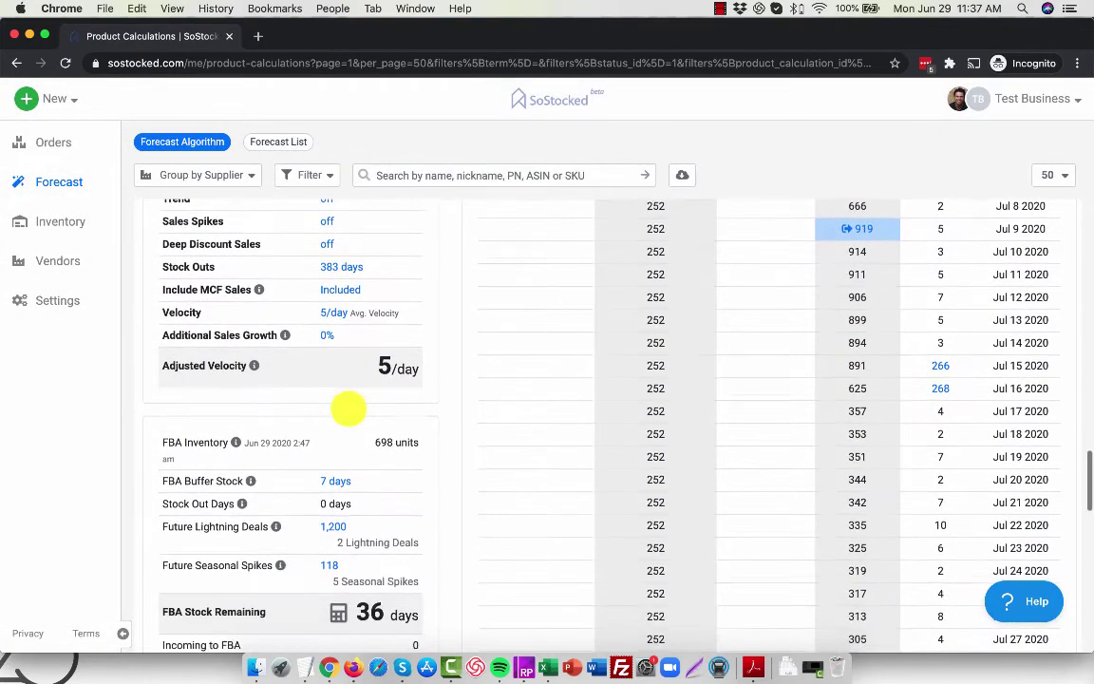
drag(212, 335, 326, 334)
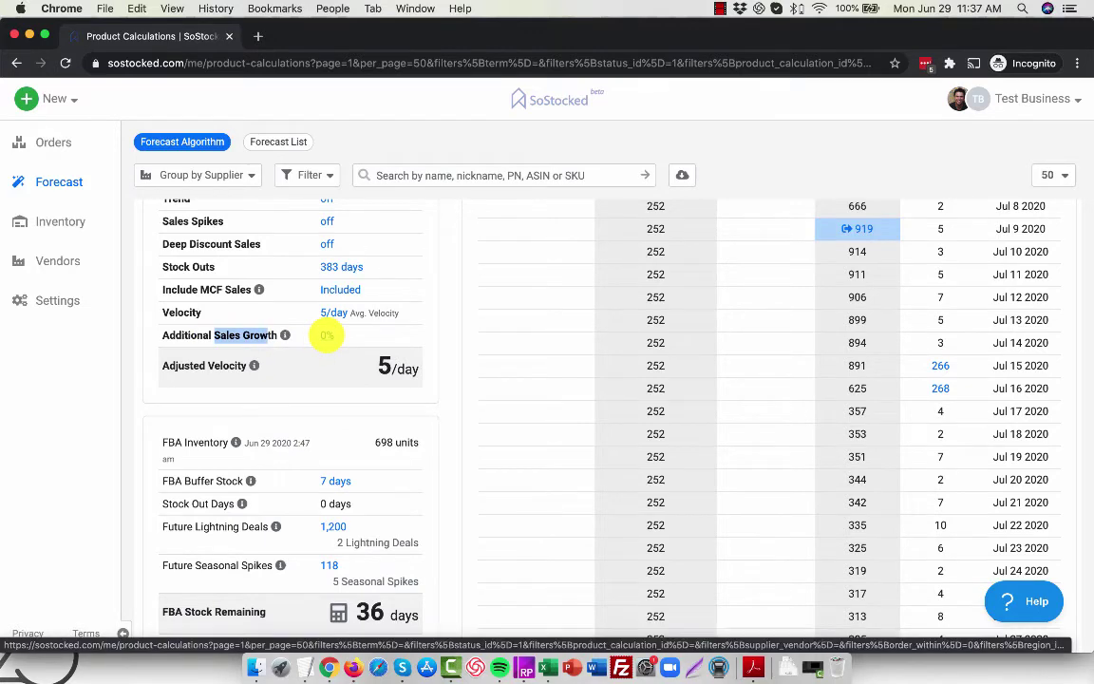
click(326, 335)
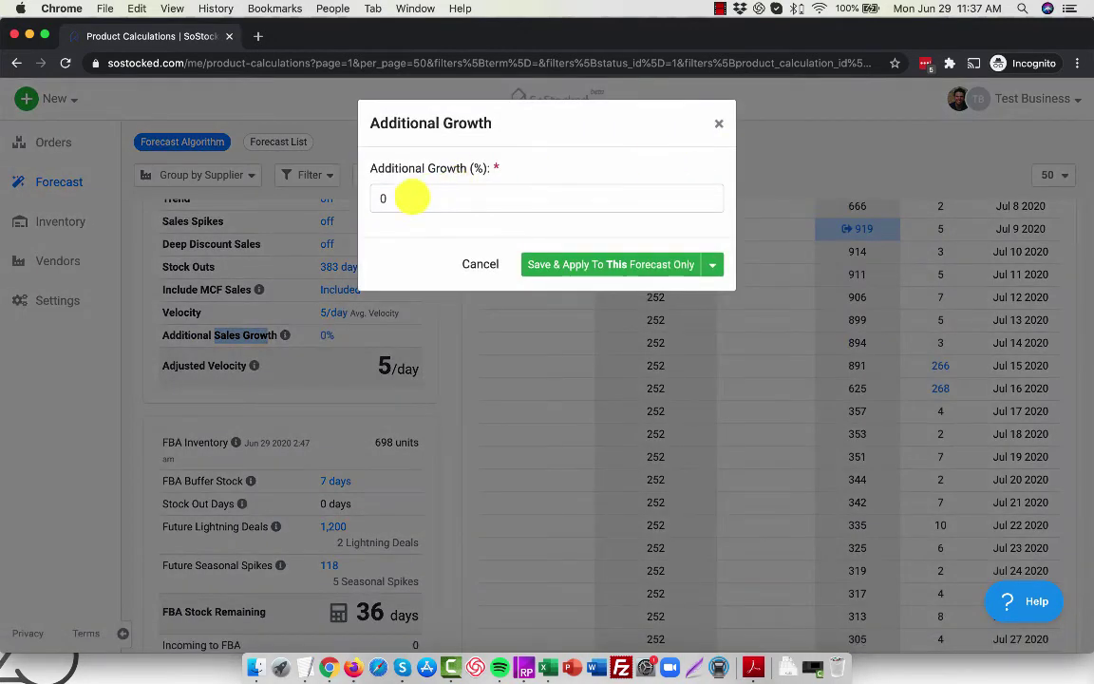
click(385, 198)
double_click(384, 197)
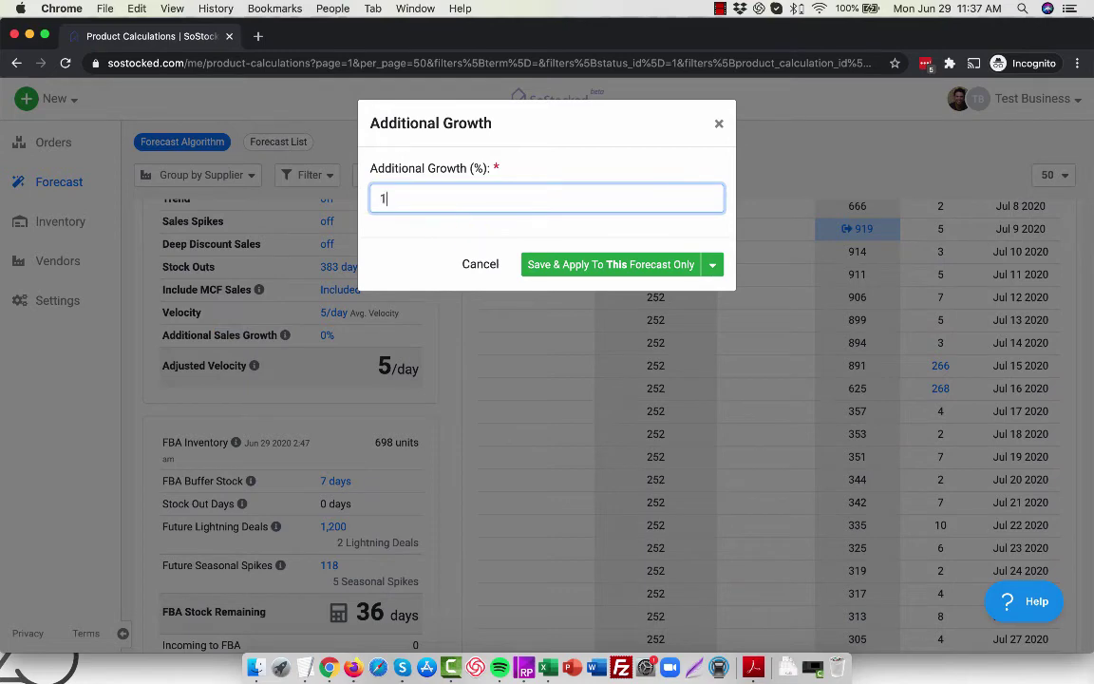
click(567, 263)
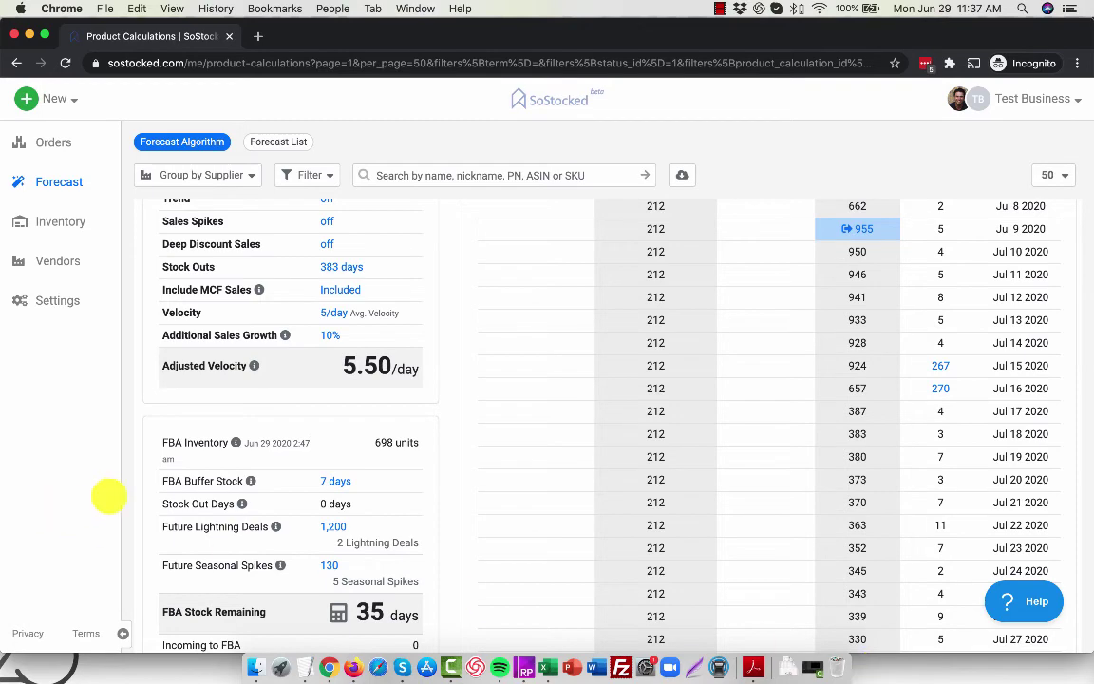
Step: Inspect the FBA Buffer Stock and Warehouse Buffer Stock settings, closing each without saving
scroll(179, 489, down, 3)
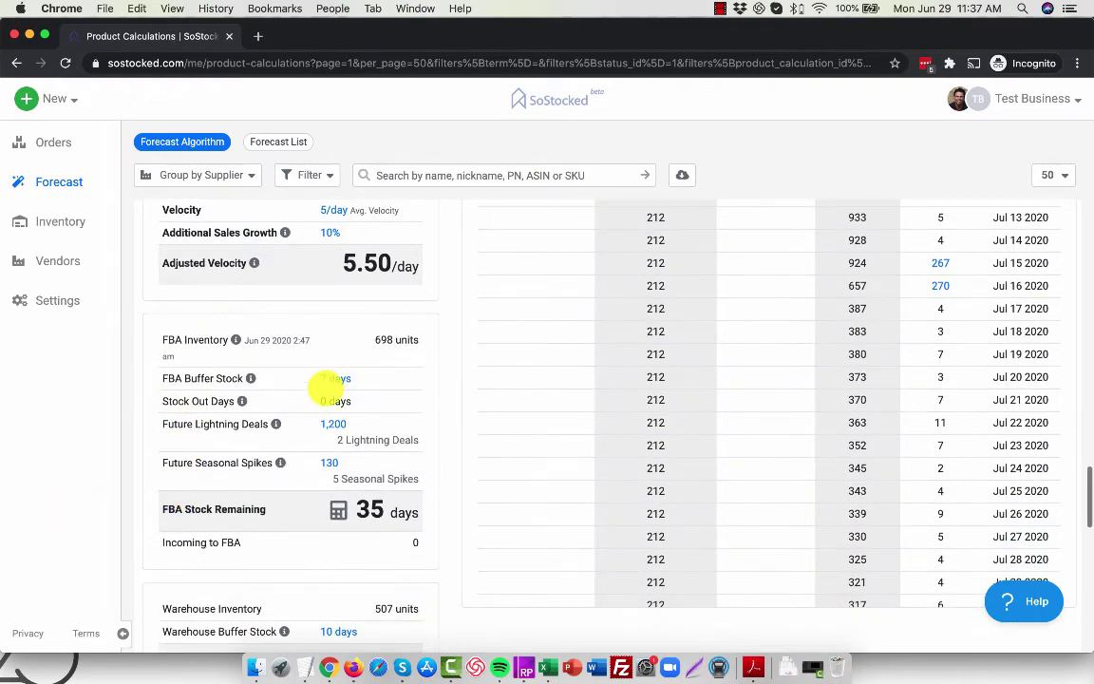
click(334, 377)
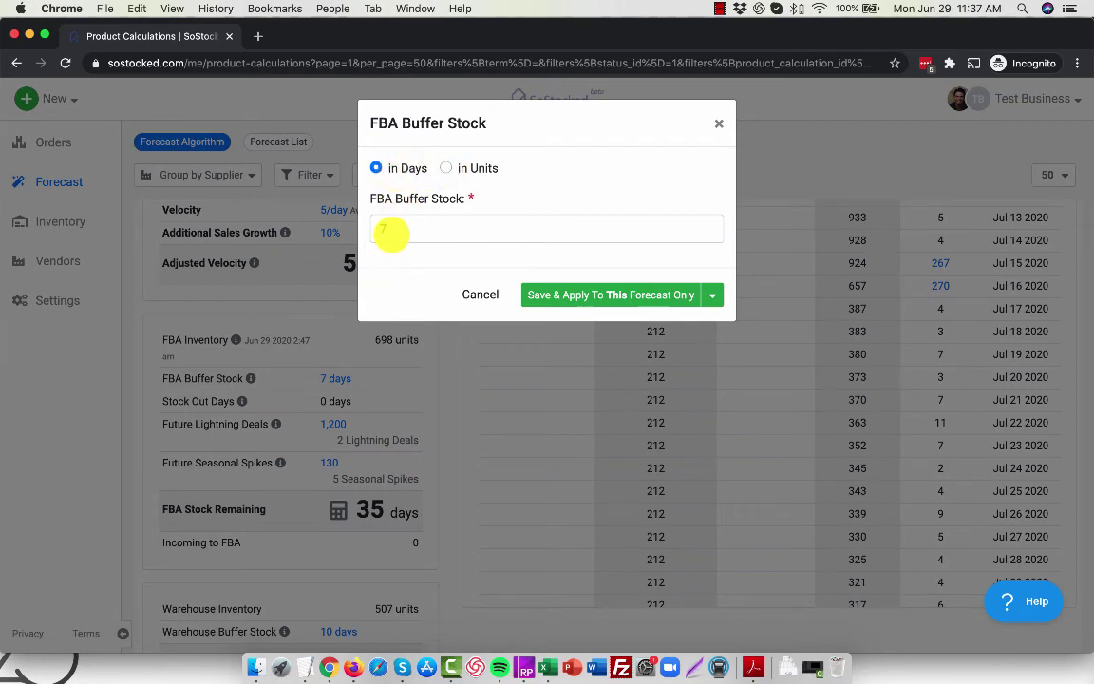
click(717, 126)
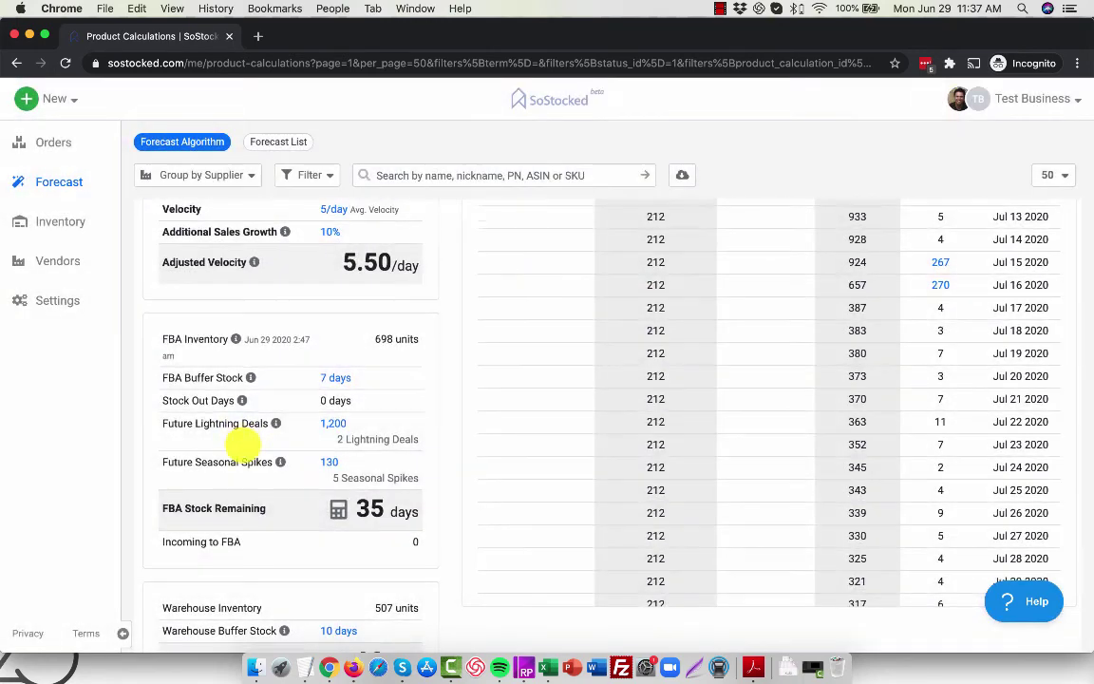
scroll(242, 443, down, 5)
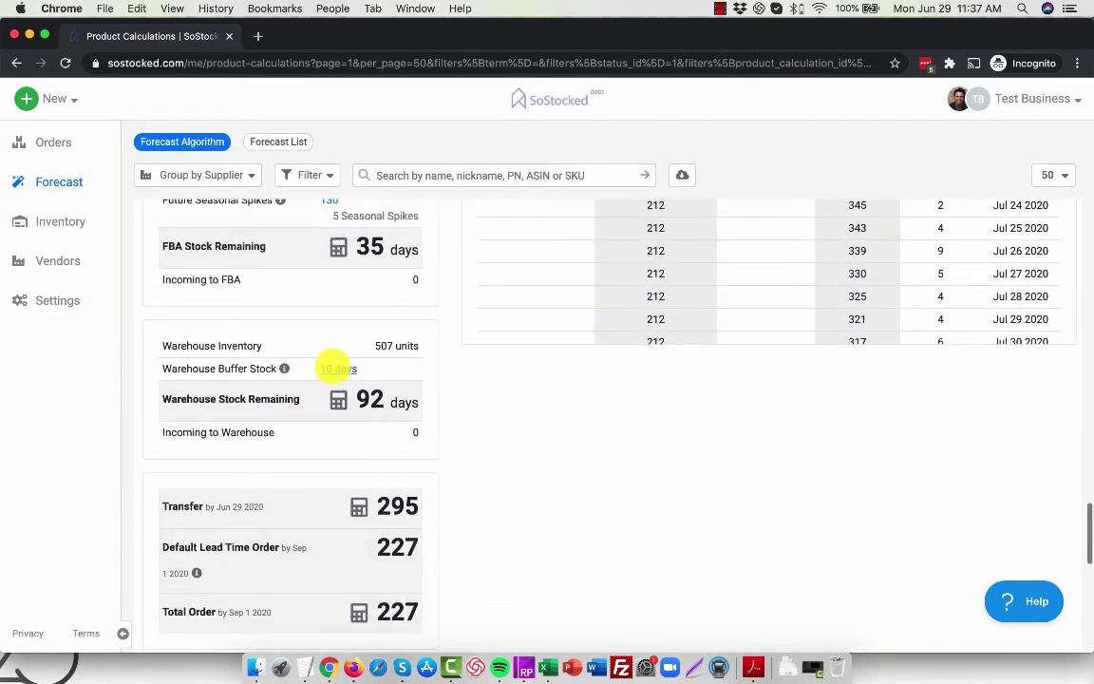
click(338, 368)
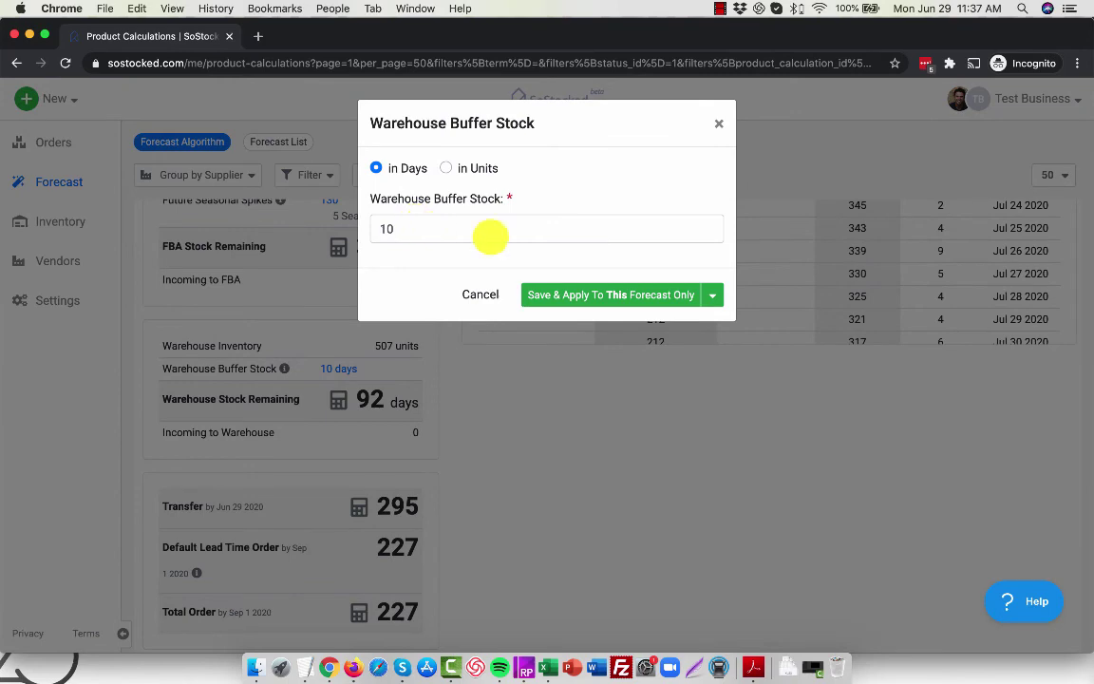
click(717, 123)
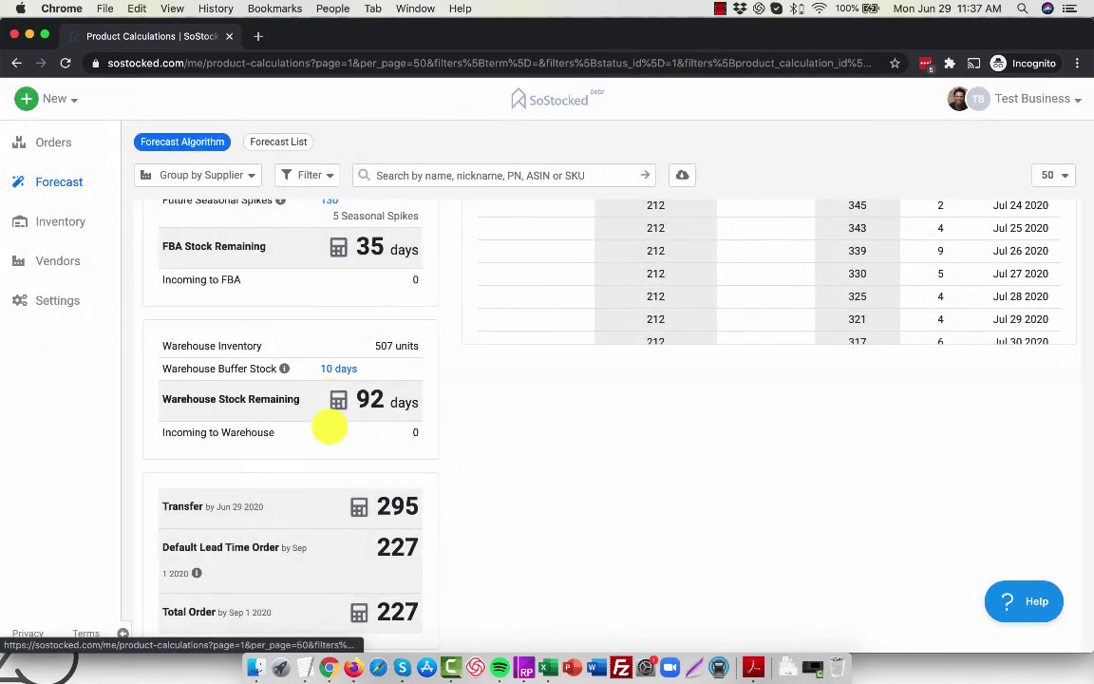
Step: Examine the transfer and order recommendations for Cable Protectors, including the calculation breakdown behind the Total Order
scroll(304, 506, down, 2)
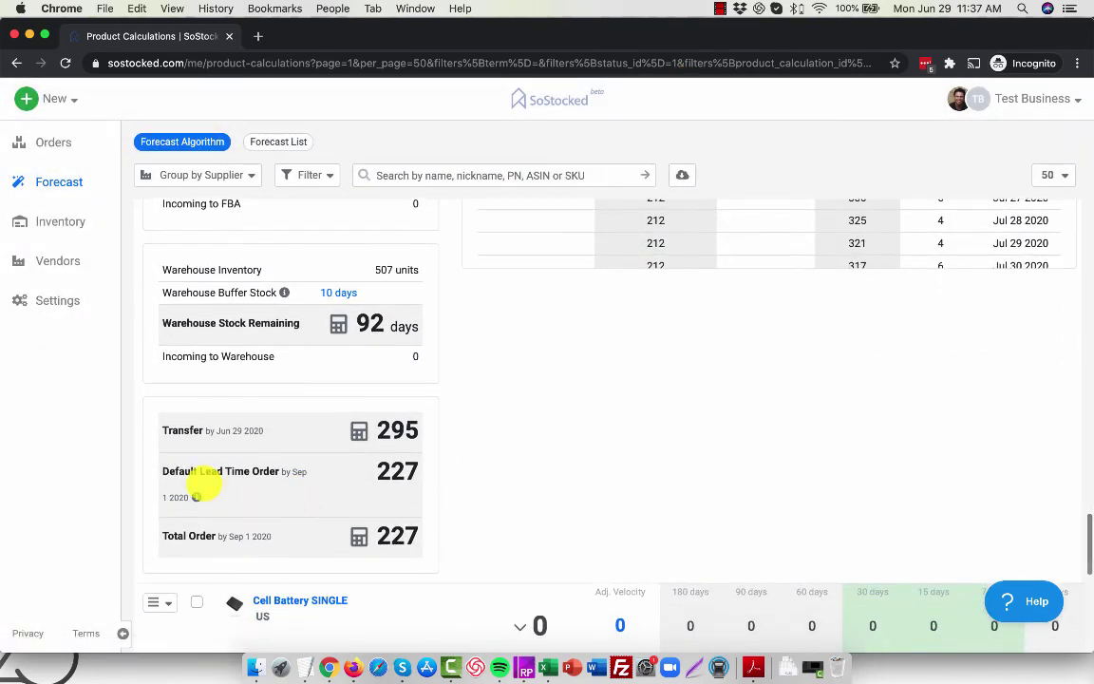
drag(176, 429, 270, 470)
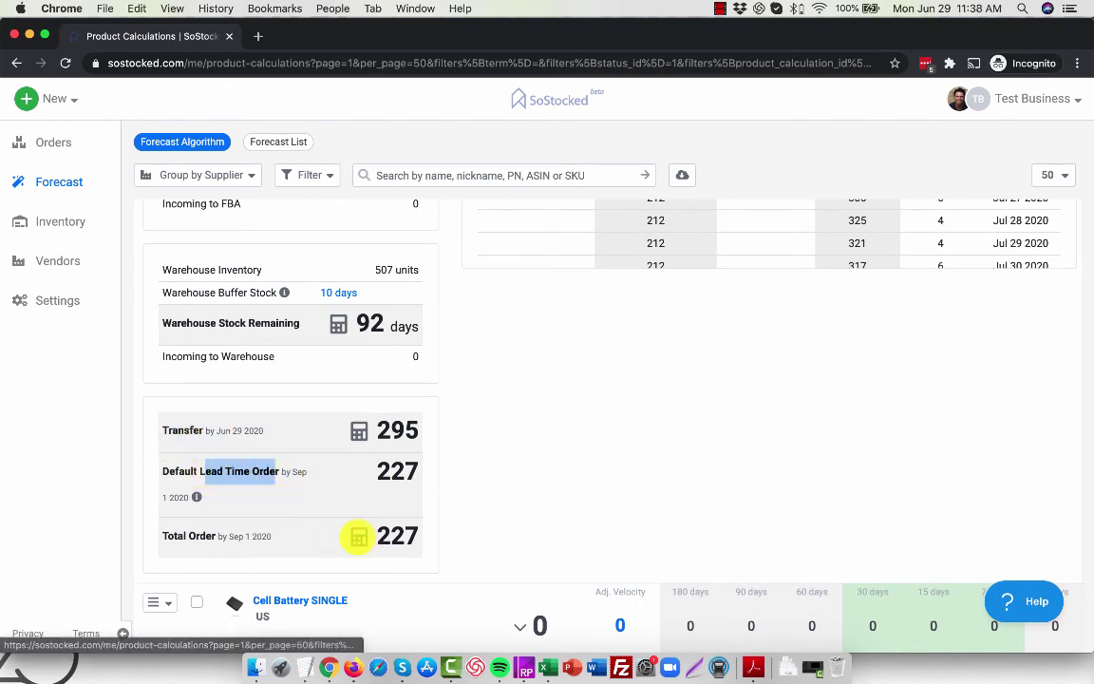
click(359, 536)
scroll(503, 323, down, 10)
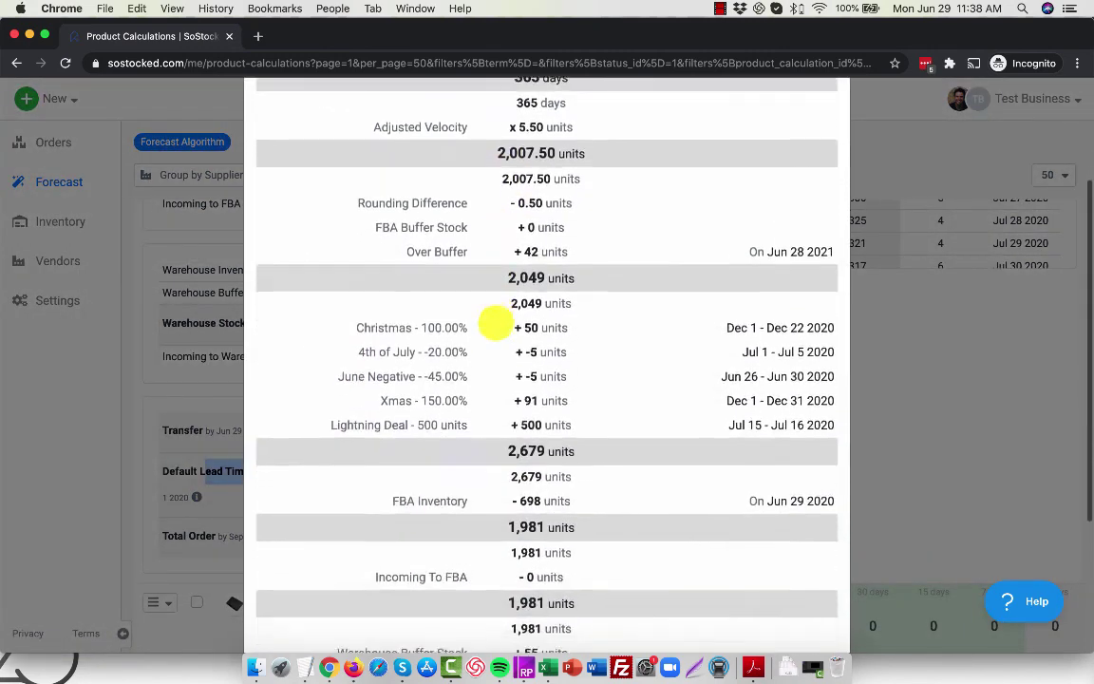
scroll(491, 328, up, 10)
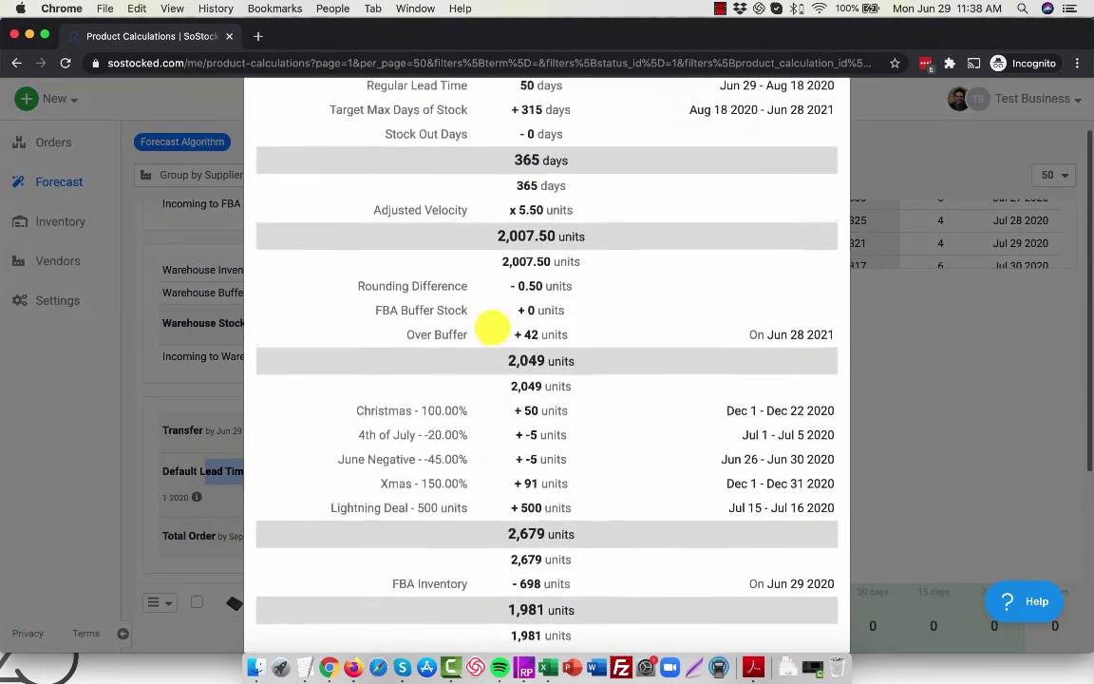